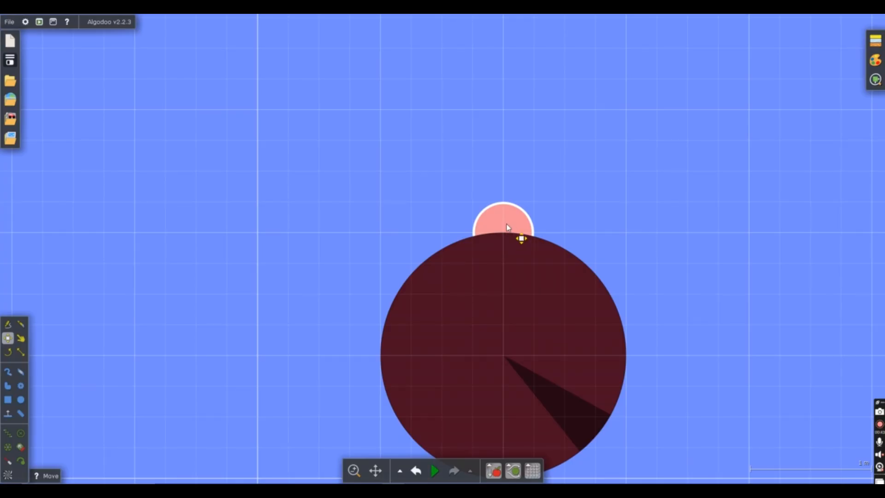
Subtract the pink circle from the dark red disc to cut a round notch in its top edge
scroll(507, 227, down, 3)
right_click(511, 224)
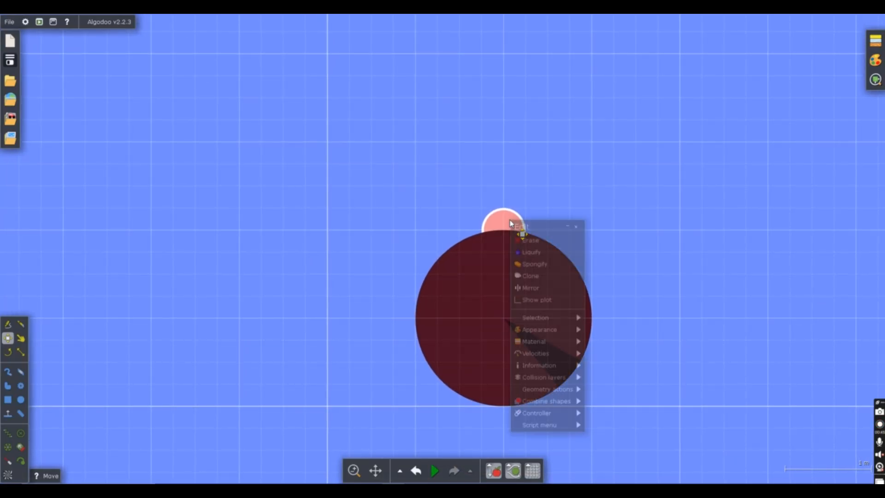
mouse_move(560, 369)
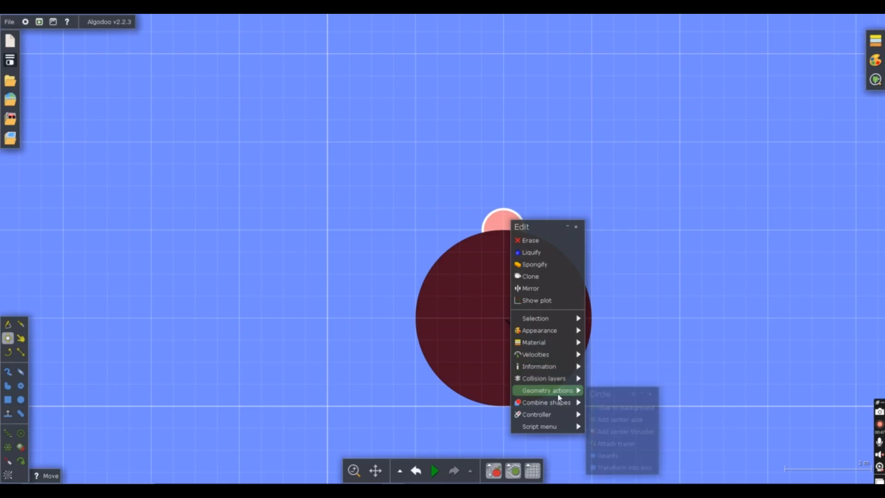
mouse_move(558, 403)
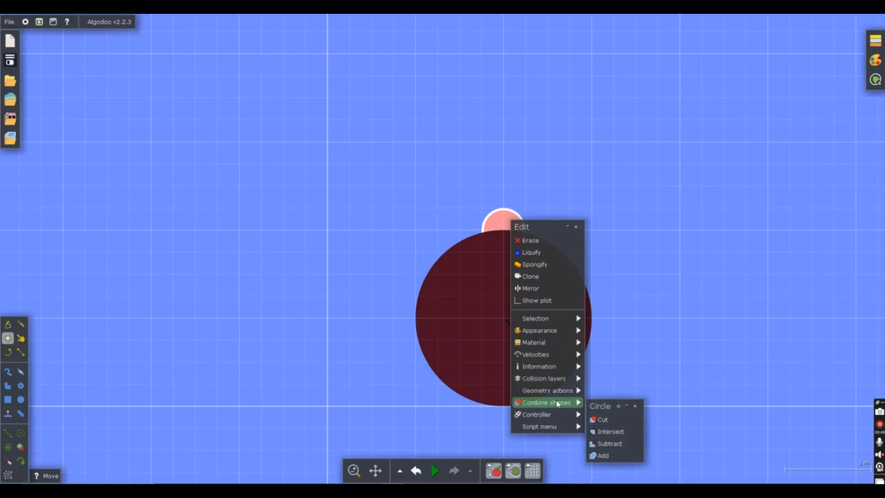
click(606, 443)
Move the pink circle to the centre of the disc's right edge and subtract it to cut a second notch
drag(510, 237, 576, 259)
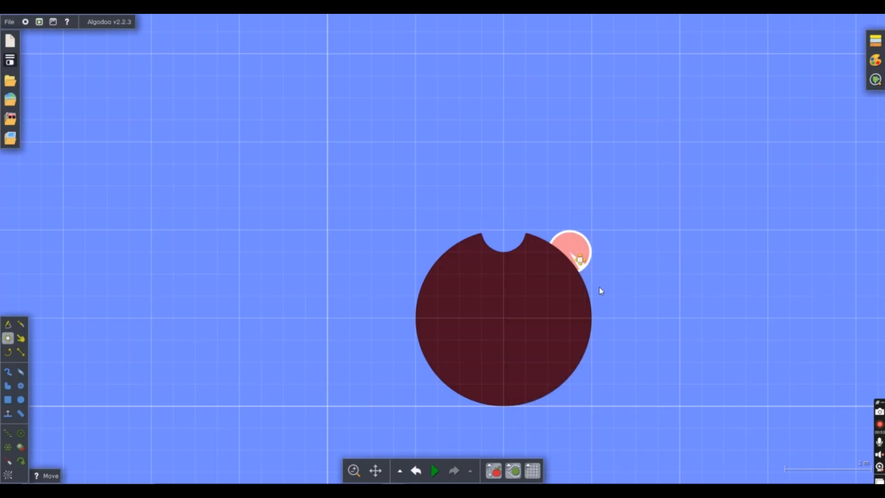
drag(601, 291, 590, 319)
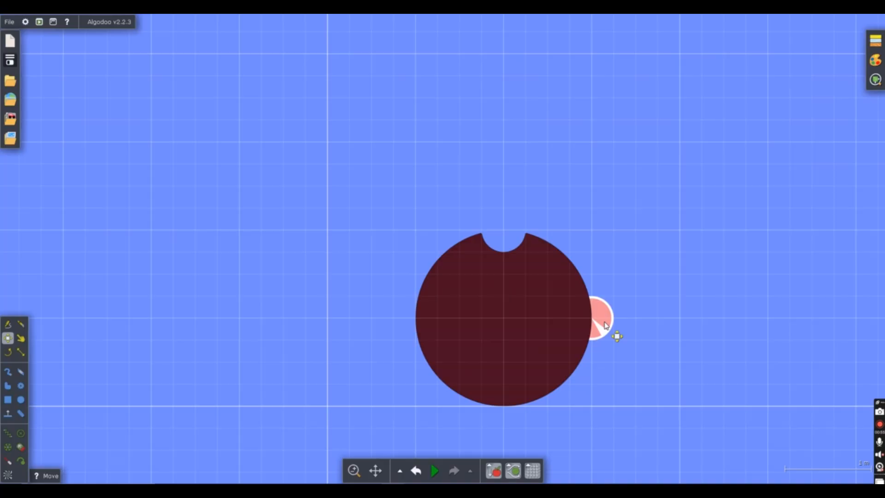
right_click(606, 324)
mouse_move(643, 452)
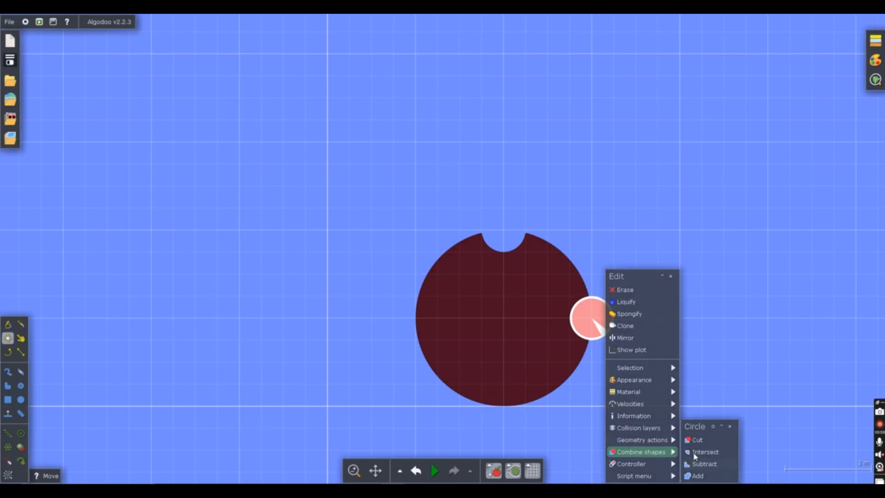
Move the pink circle to the centre of the disc's bottom edge and subtract it to cut a third notch
drag(600, 318, 510, 399)
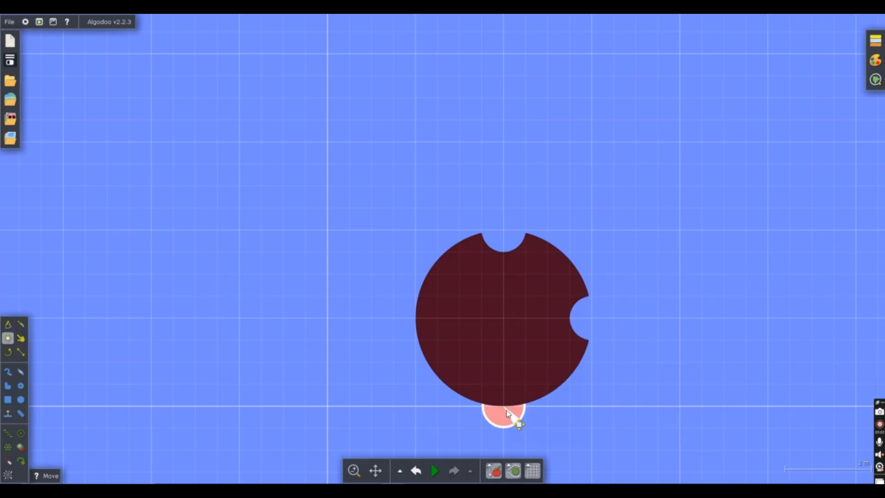
right_click(507, 412)
mouse_move(553, 452)
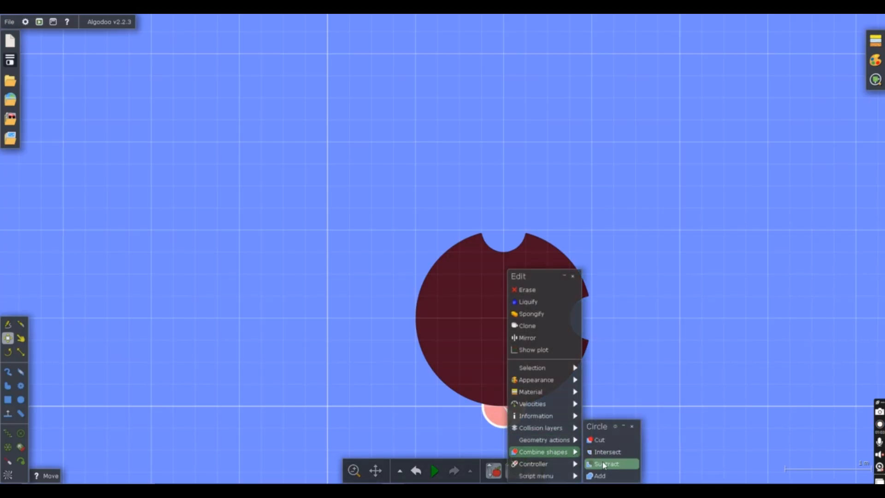
click(604, 465)
Subtract the pink circle from the disc's left edge as the fourth notch, and move the circle clear of the disc
drag(504, 415, 394, 324)
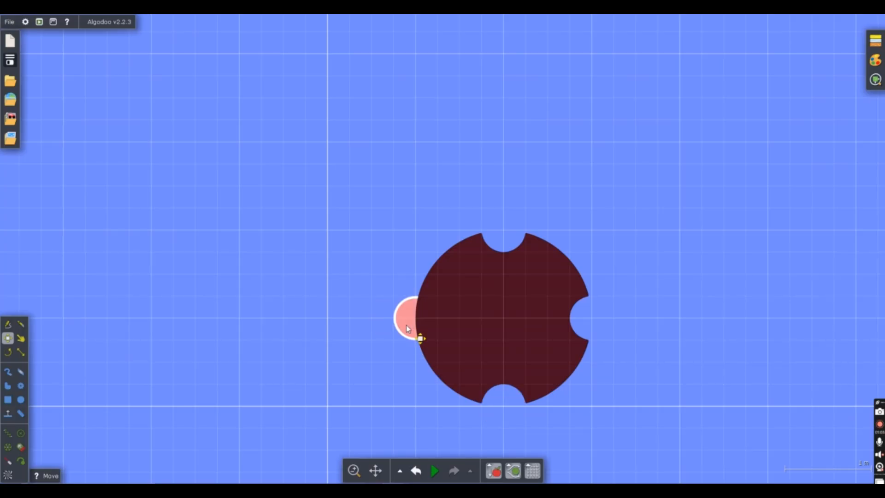
right_click(405, 326)
mouse_move(454, 451)
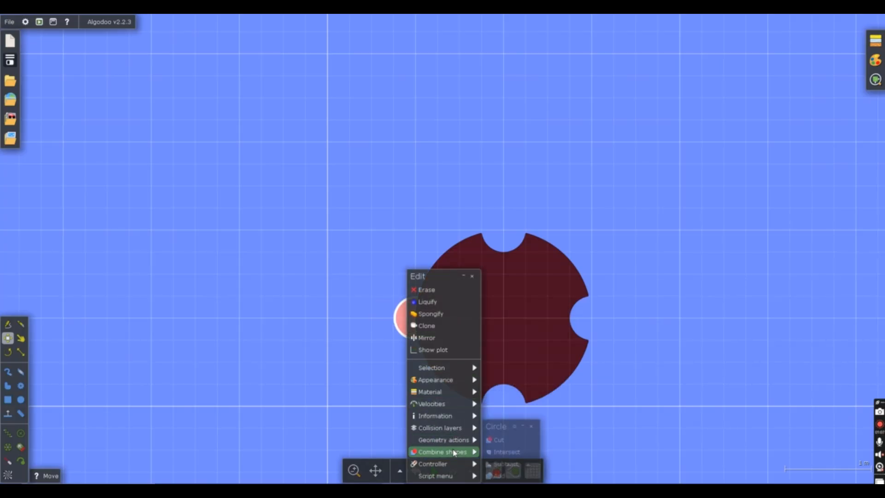
click(507, 463)
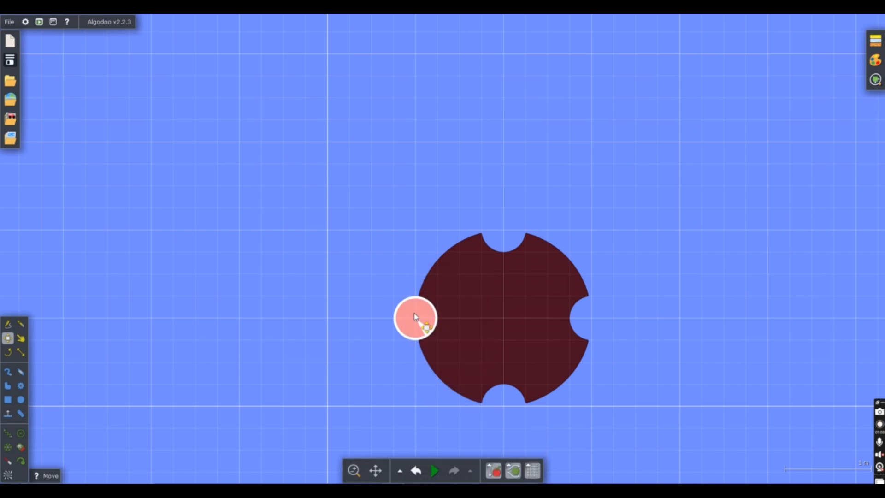
right_click(409, 319)
drag(389, 314, 226, 282)
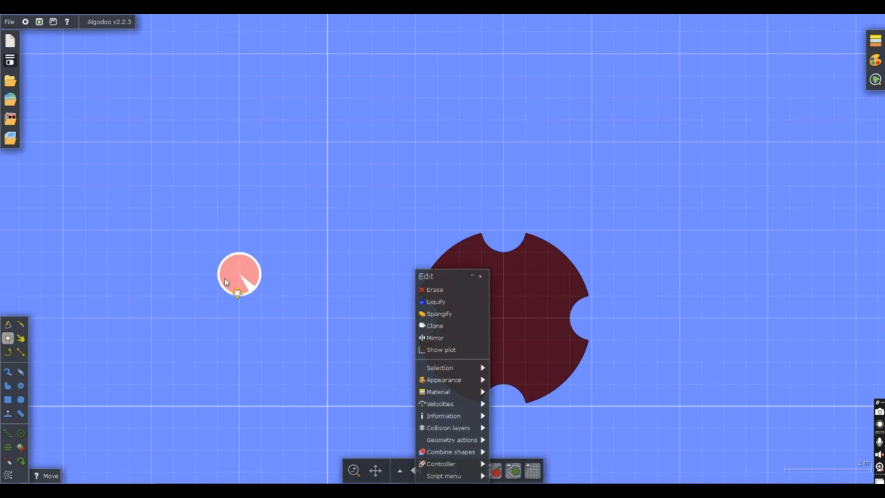
click(321, 214)
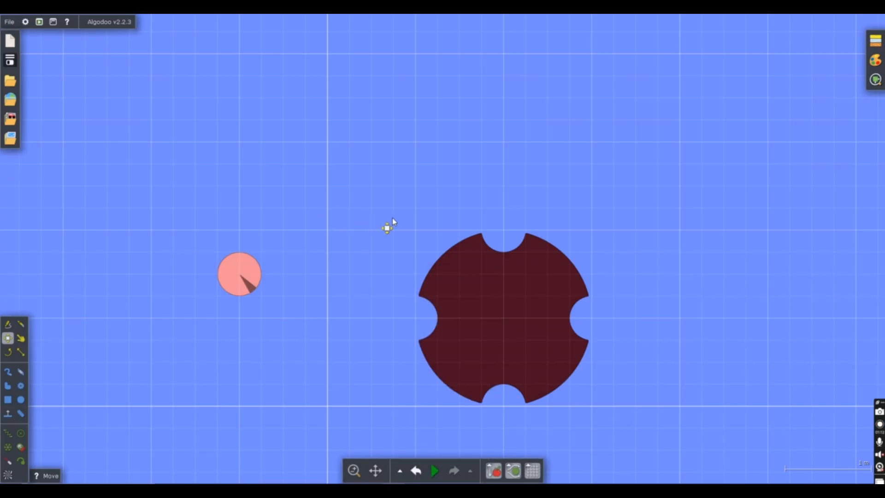
Add a center axle to the notched dark red disc
right_click(514, 294)
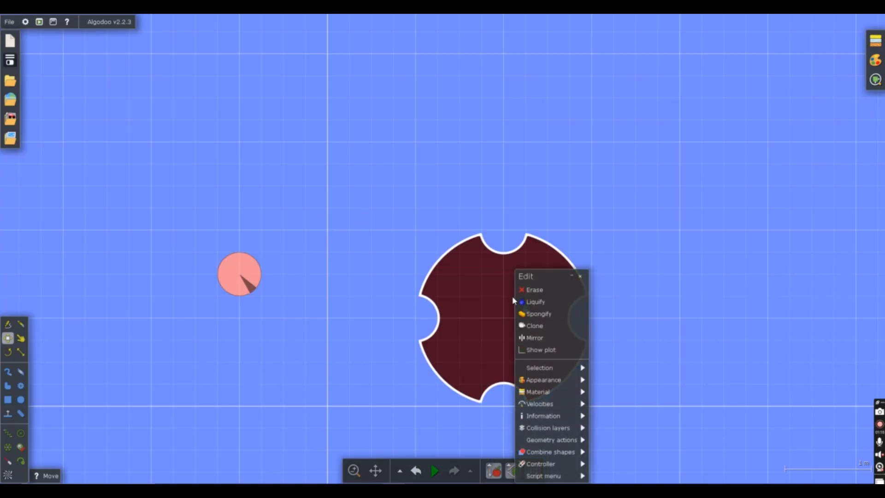
mouse_move(551, 443)
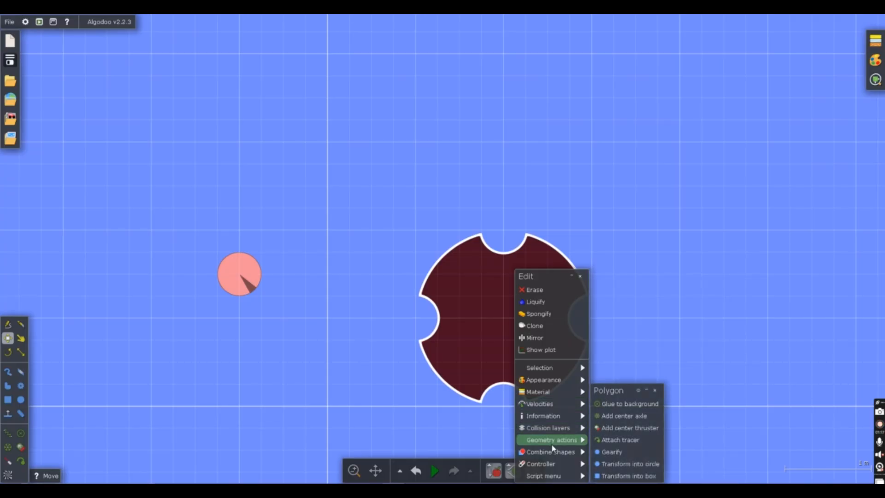
click(636, 418)
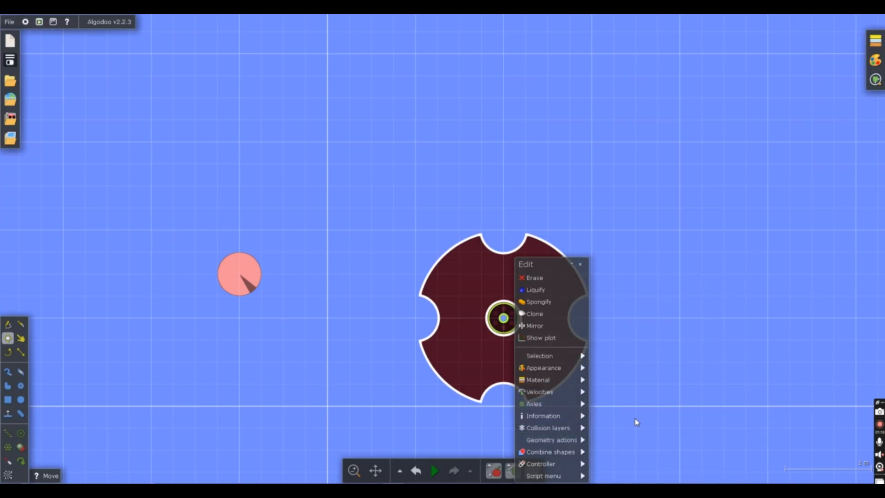
click(747, 357)
Draw a circle about 3 m in diameter in the empty space below the notched disc
scroll(561, 343, down, 5)
drag(593, 346, 345, 320)
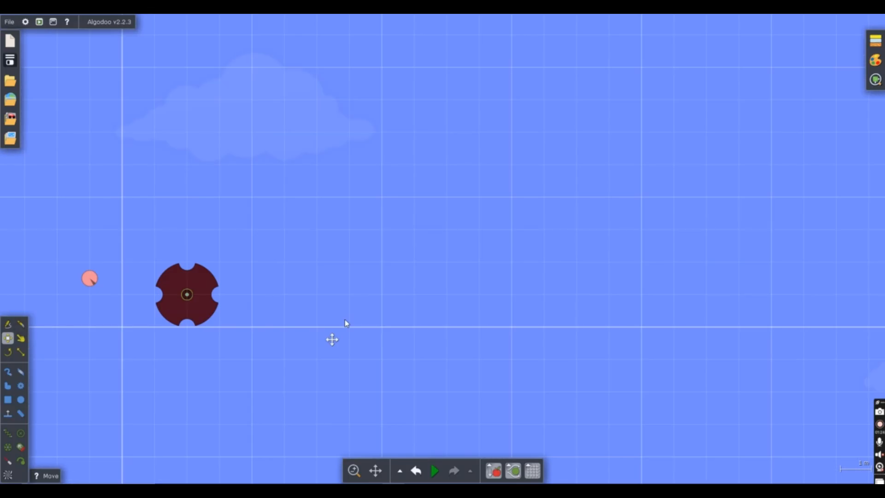
click(25, 401)
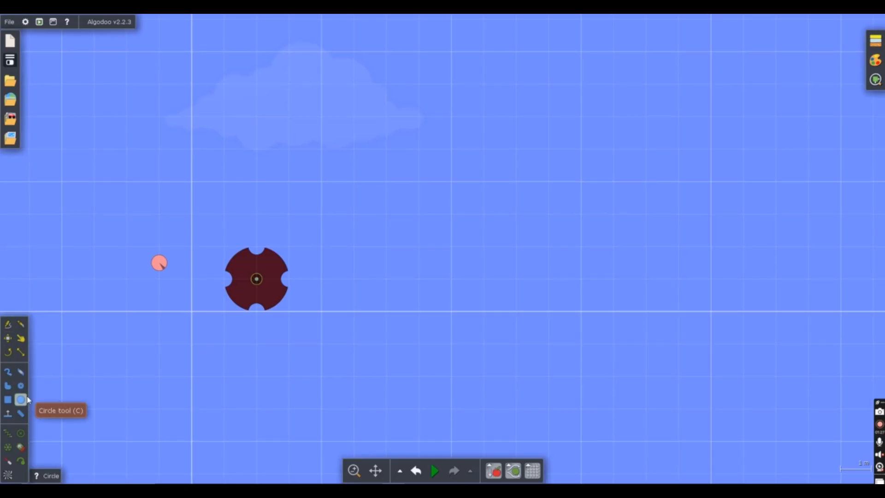
drag(425, 356, 595, 259)
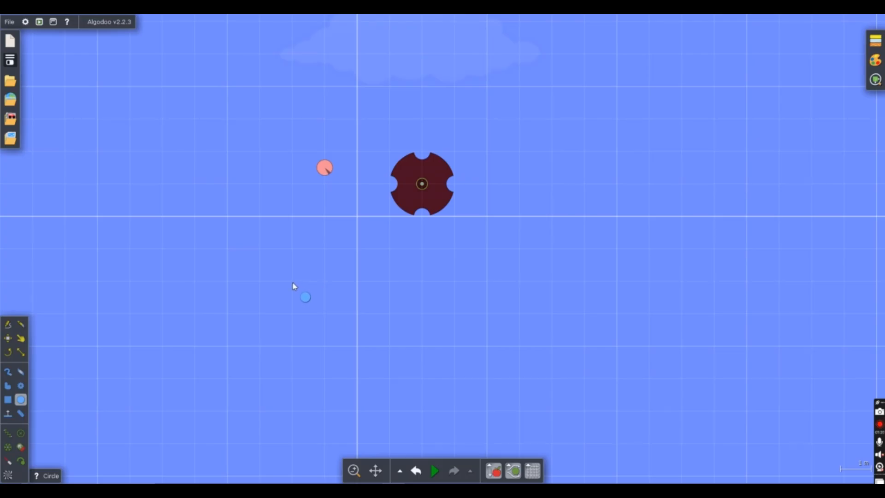
scroll(339, 288, up, 3)
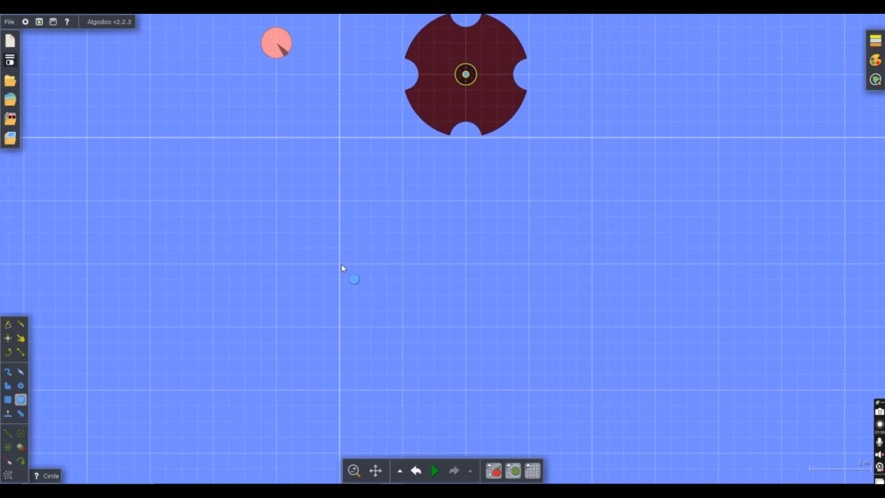
drag(350, 273, 410, 330)
Draw a concentric circle about 2.75 m in diameter inside the large green circle
scroll(339, 270, up, 2)
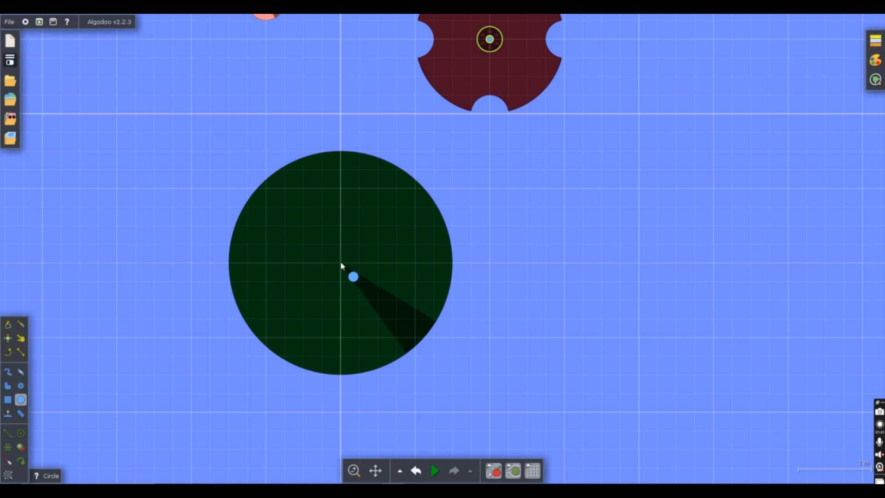
drag(341, 265, 427, 339)
scroll(417, 330, up, 5)
scroll(419, 331, up, 1)
scroll(548, 314, down, 6)
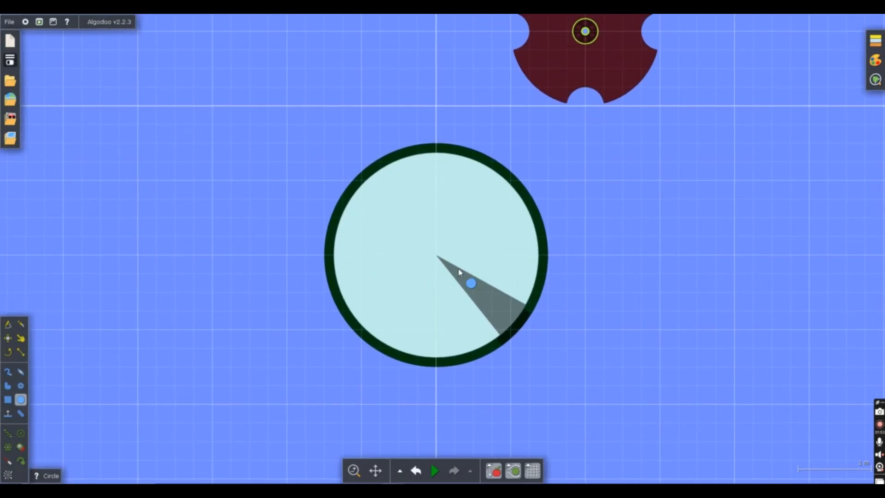
Subtract the light blue inner circle from the green circle and erase the inner circle to leave a ring
right_click(459, 272)
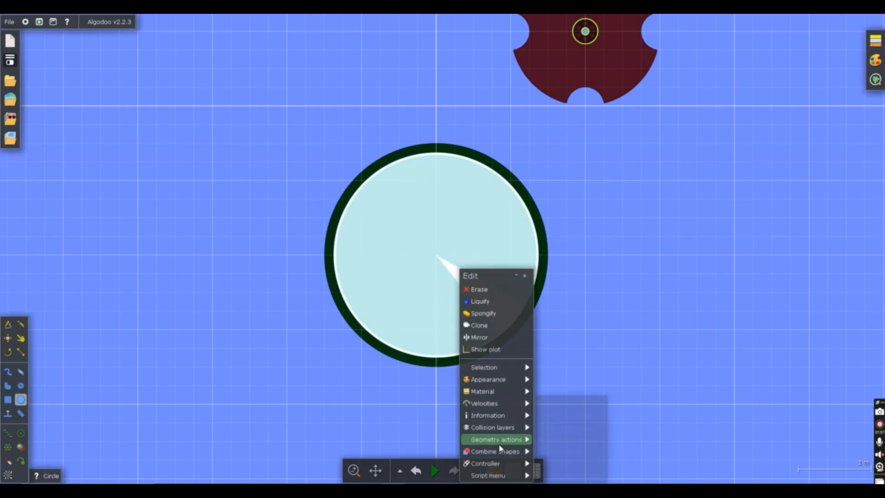
mouse_move(501, 451)
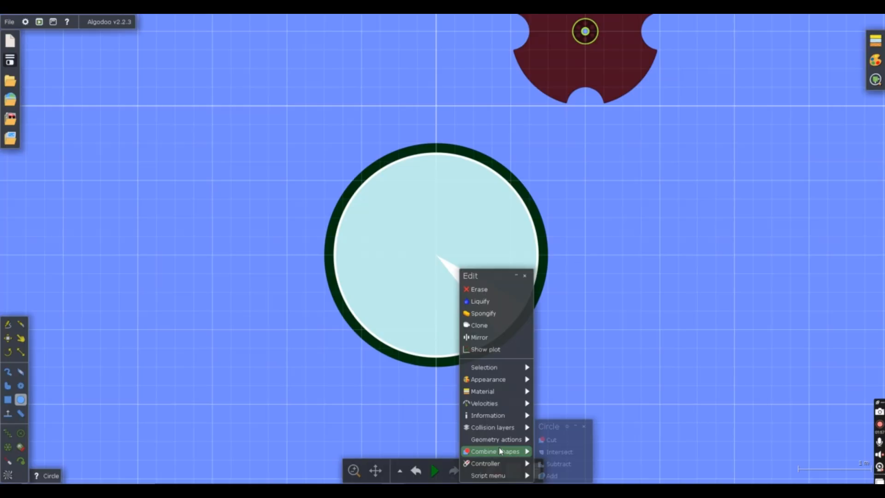
click(558, 464)
right_click(458, 214)
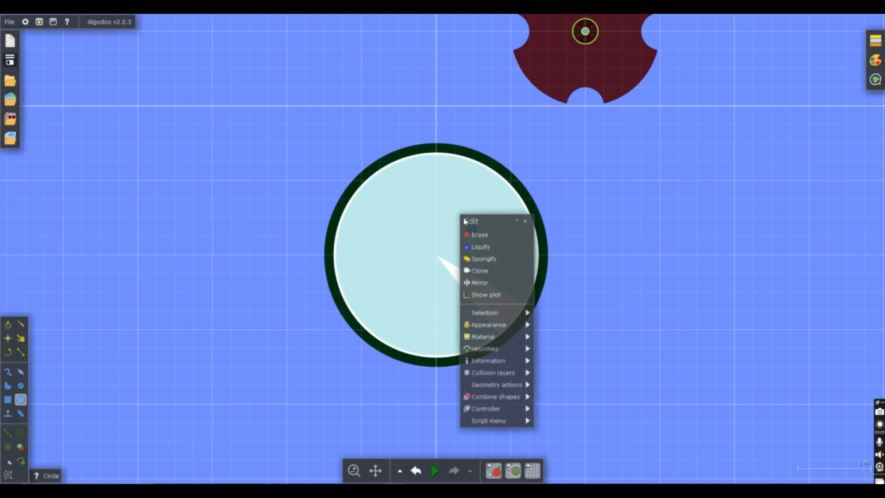
click(470, 233)
Move the green ring around the notched disc so that both share the same centre
drag(580, 225, 564, 303)
click(9, 341)
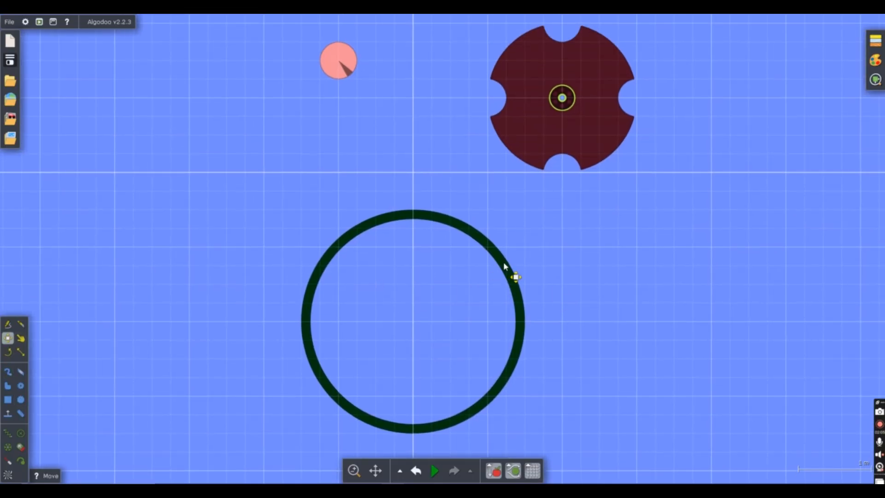
drag(504, 267, 591, 222)
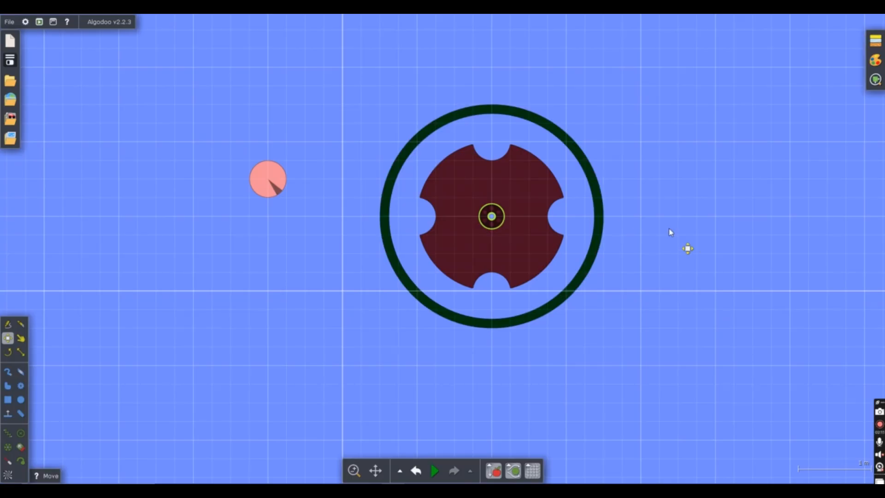
Glue the green ring to the background
scroll(654, 231, up, 2)
right_click(581, 226)
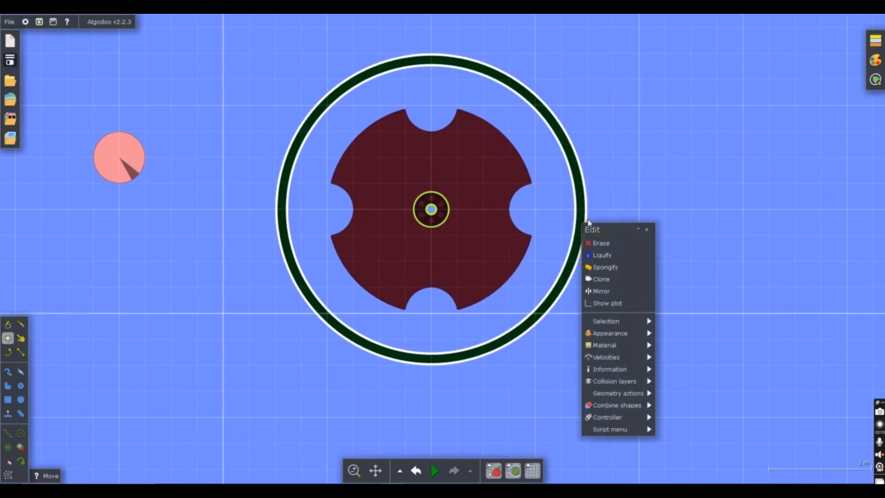
mouse_move(623, 394)
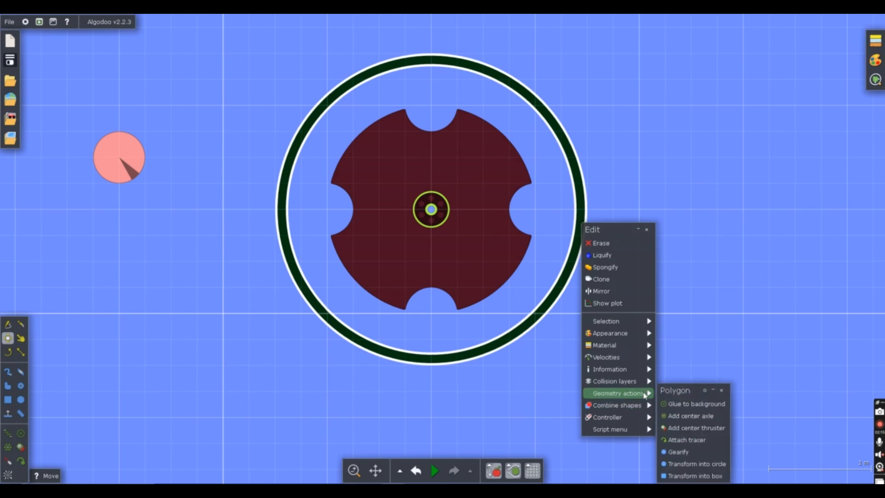
click(688, 404)
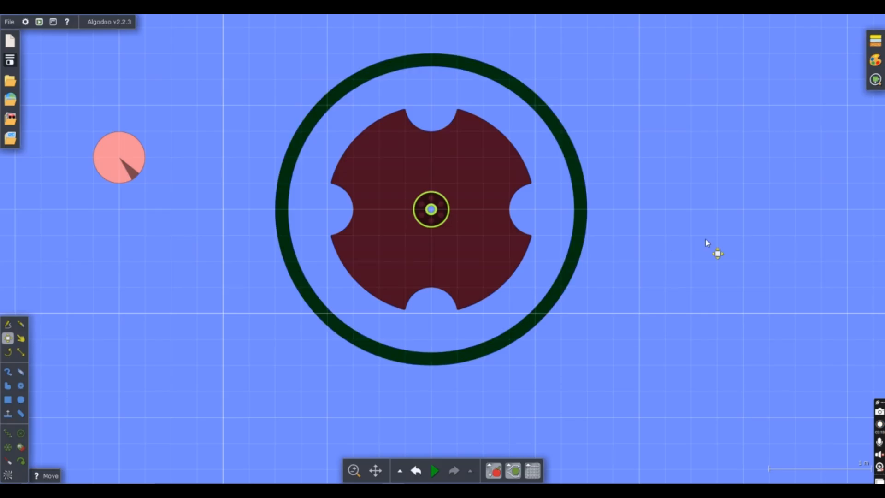
Draw a 0.5 m by 0.25 m box over the top of the green ring, centred above the disc's upper notch
scroll(702, 247, up, 2)
scroll(708, 214, down, 5)
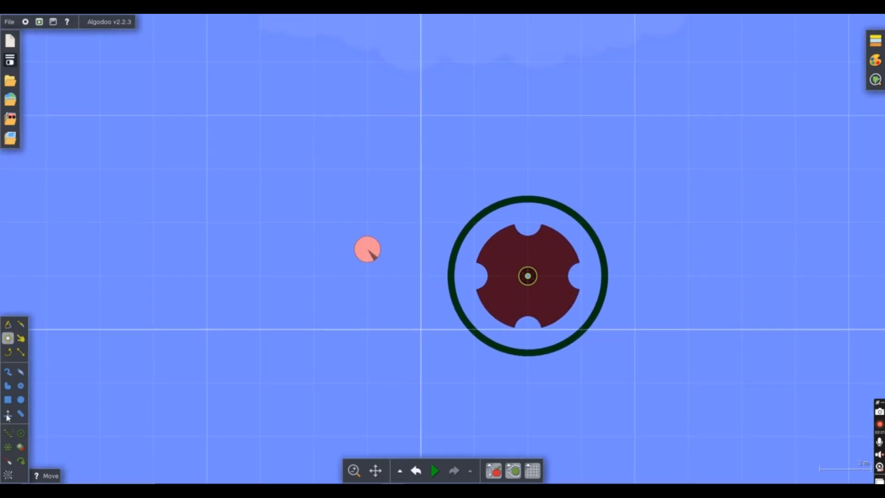
click(14, 396)
scroll(624, 195, up, 6)
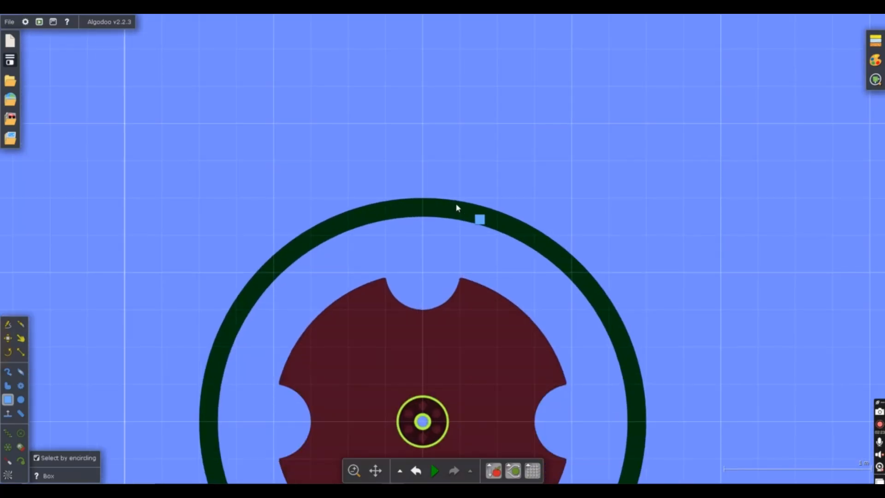
drag(346, 197, 434, 242)
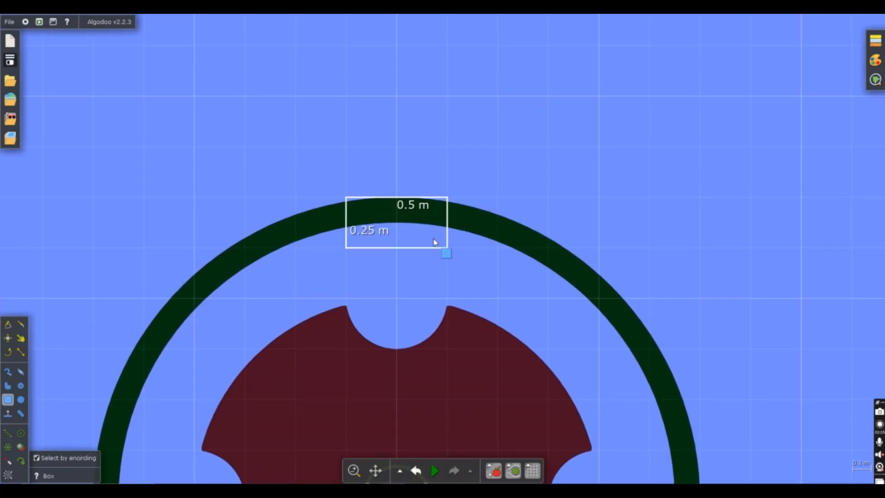
scroll(434, 242, down, 5)
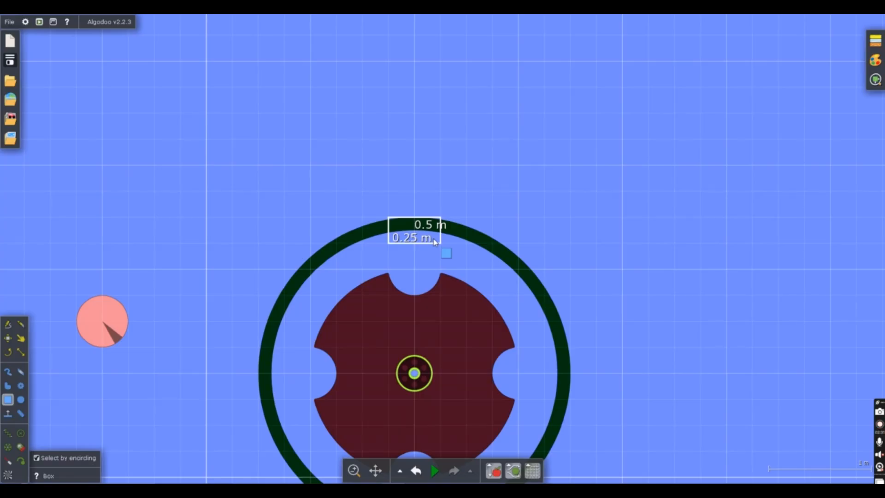
scroll(435, 242, up, 3)
drag(435, 242, 444, 245)
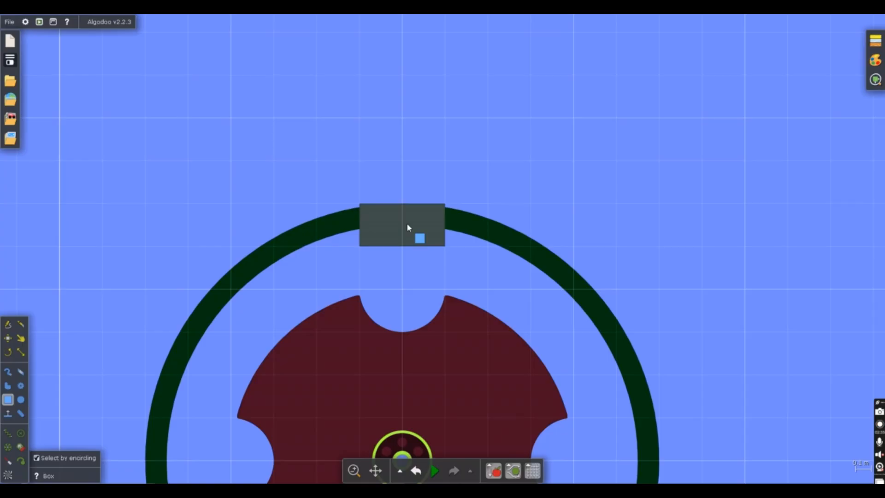
Subtract the box from the green ring to cut a gap above the disc's upper notch
right_click(408, 227)
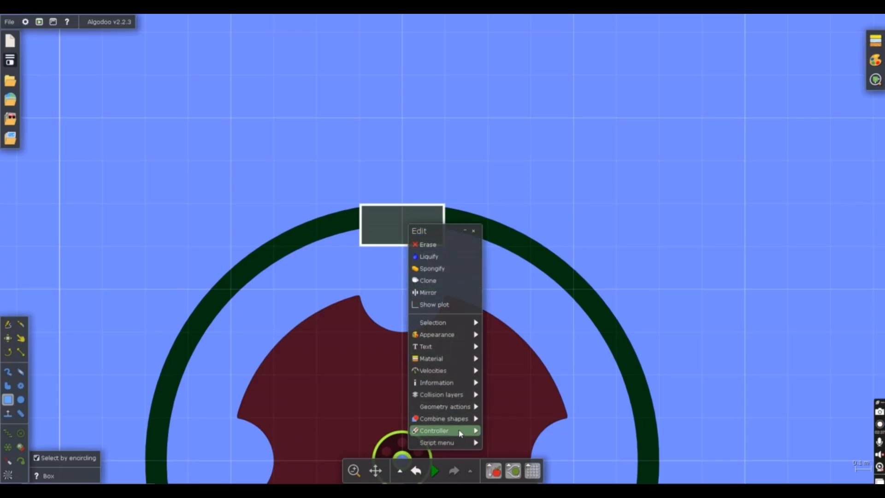
mouse_move(466, 421)
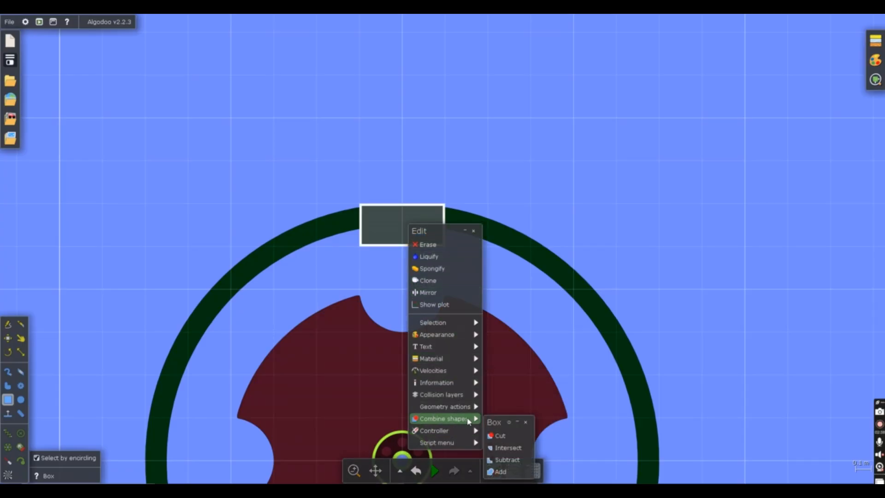
click(507, 460)
scroll(632, 325, down, 5)
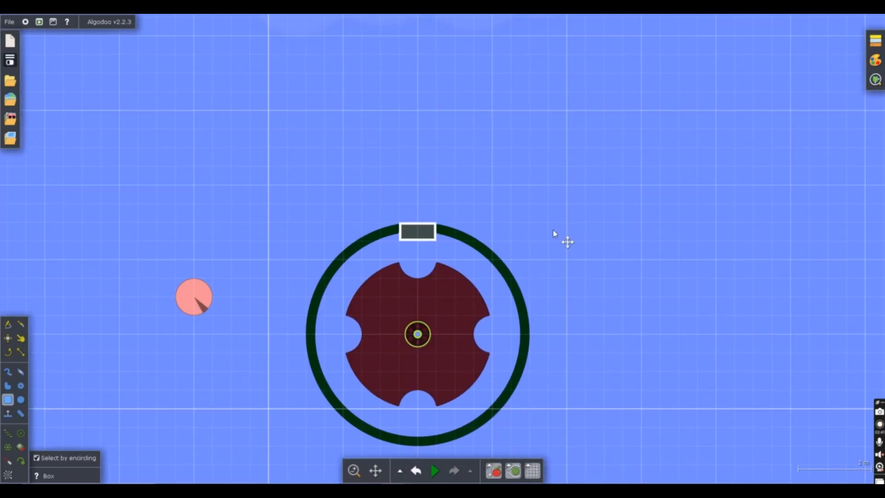
Move the box down over the ring's bottom, centred below the disc's lower notch, and subtract it from the ring
click(4, 338)
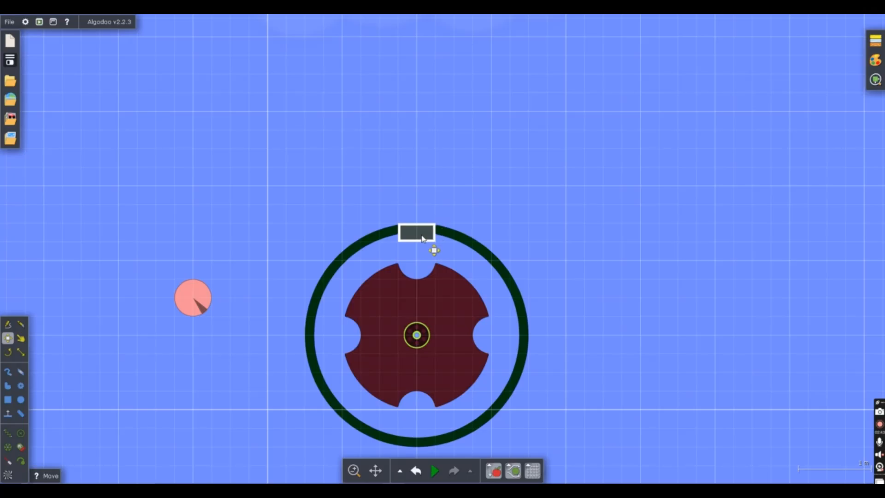
drag(425, 235, 425, 448)
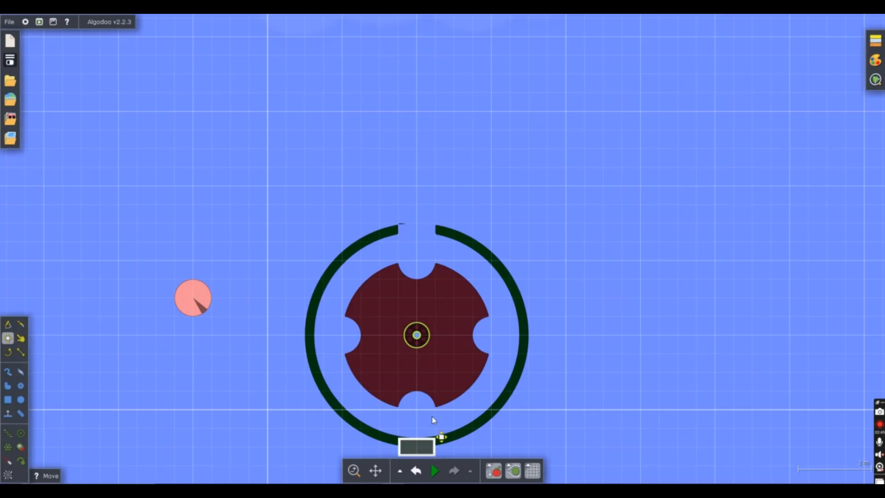
scroll(434, 419, up, 6)
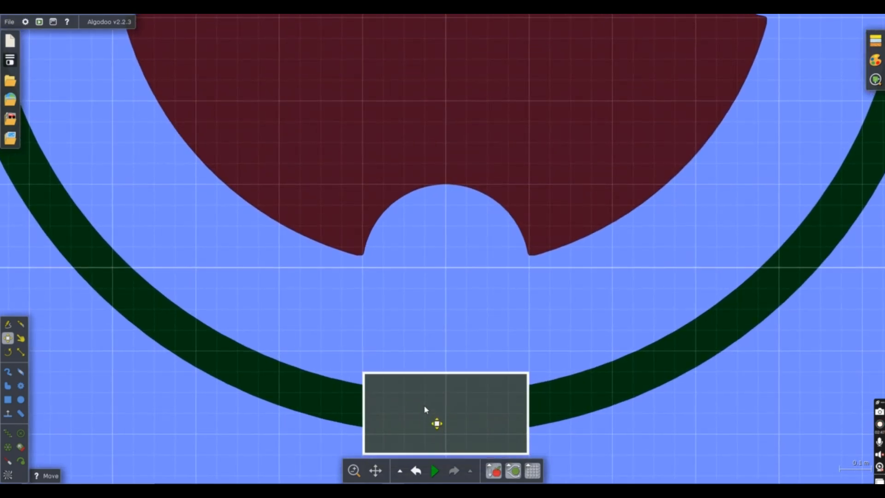
right_click(461, 398)
mouse_move(530, 440)
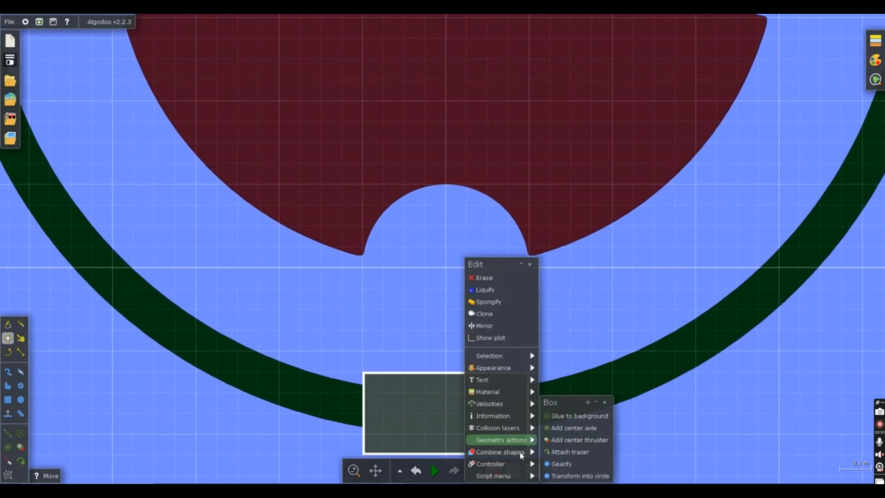
click(569, 464)
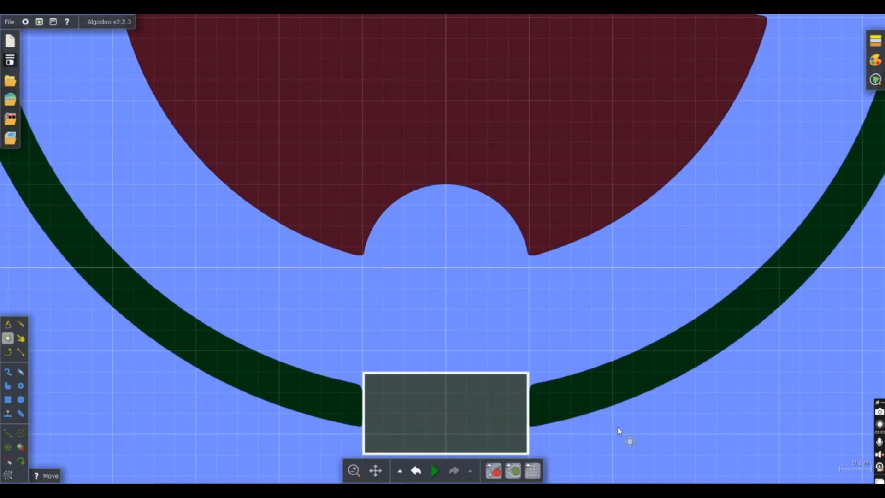
Erase the box that covers the gap below the disc's lower notch
scroll(618, 426, down, 4)
right_click(573, 423)
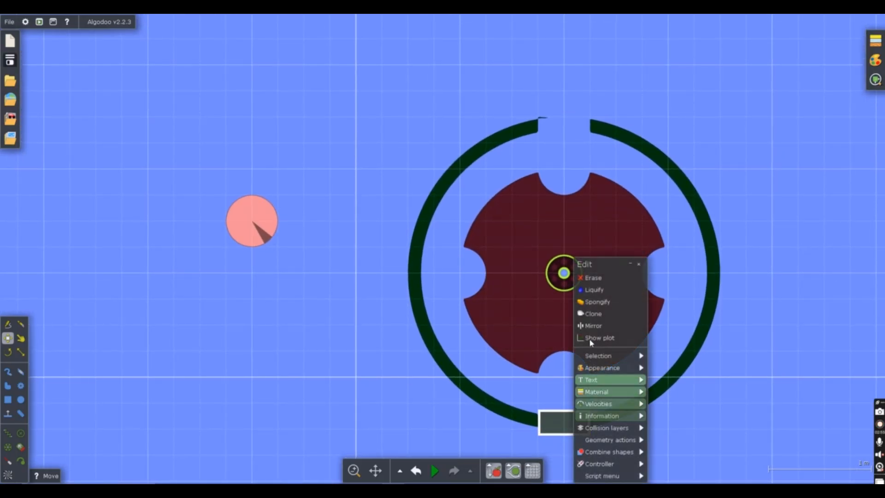
click(599, 285)
scroll(710, 390, down, 1)
scroll(728, 387, down, 3)
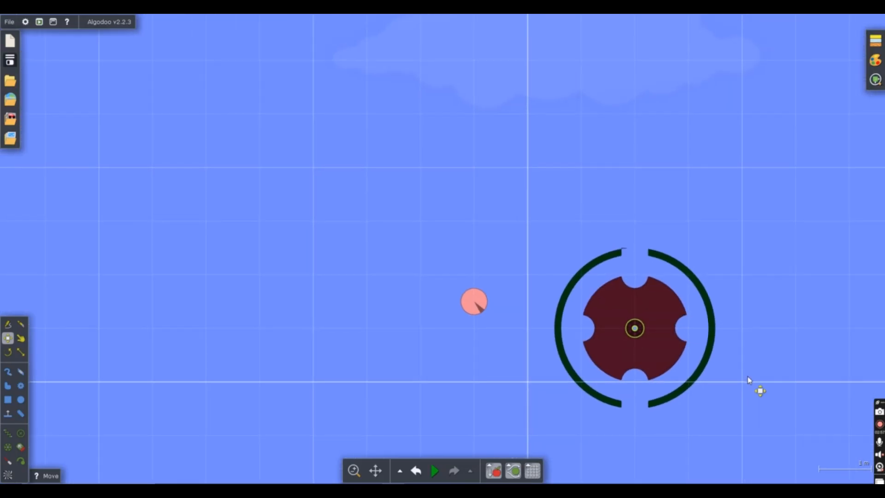
Erase the red zigzag line beside the ring
drag(748, 382, 391, 417)
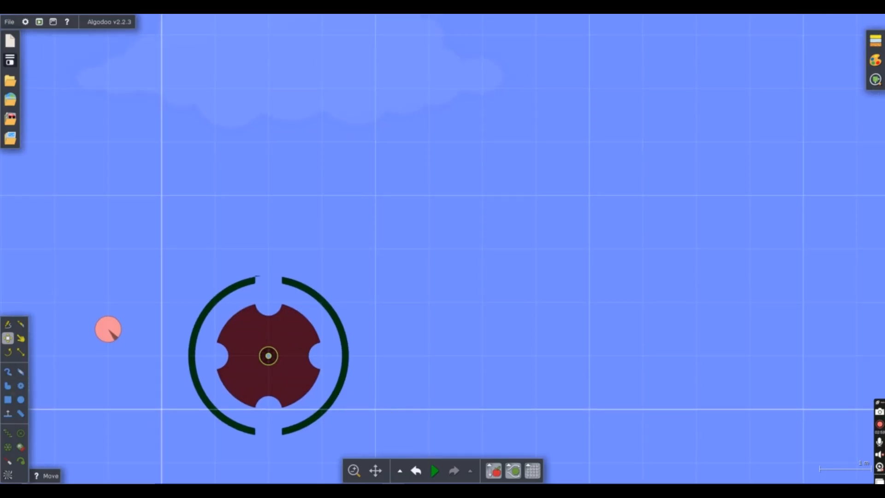
click(20, 373)
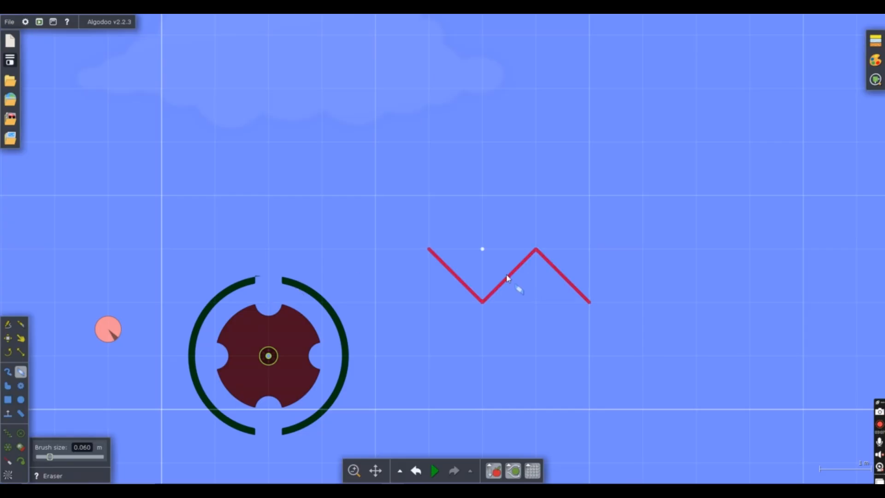
right_click(509, 281)
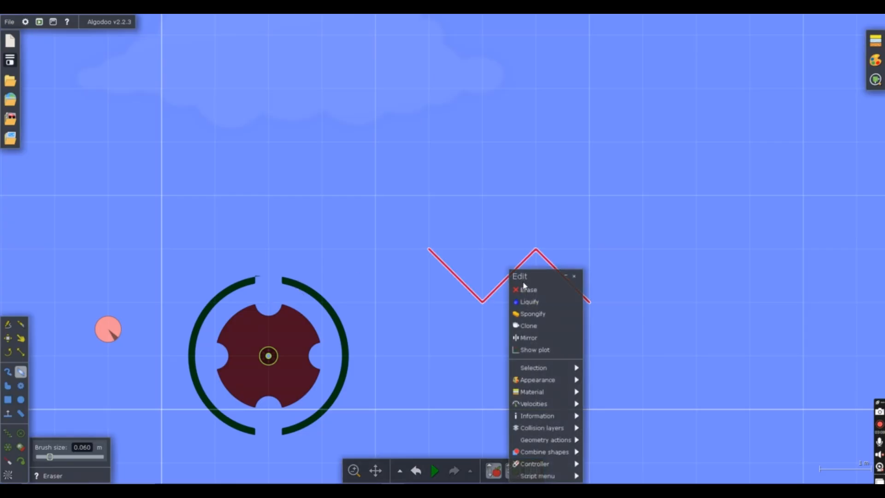
click(518, 289)
Erase the leftover sliver at the ring's top gap and trim the upper end of the left arc slightly
click(8, 338)
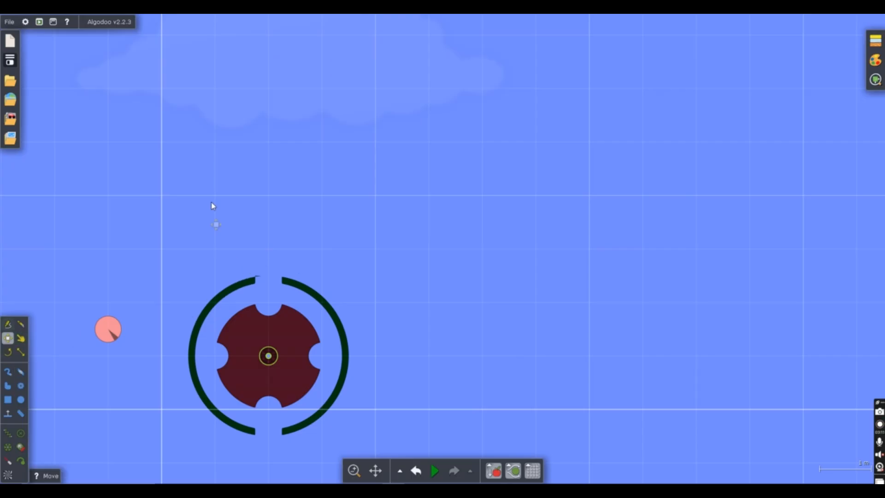
drag(213, 204, 320, 213)
scroll(364, 306, up, 5)
drag(383, 306, 375, 258)
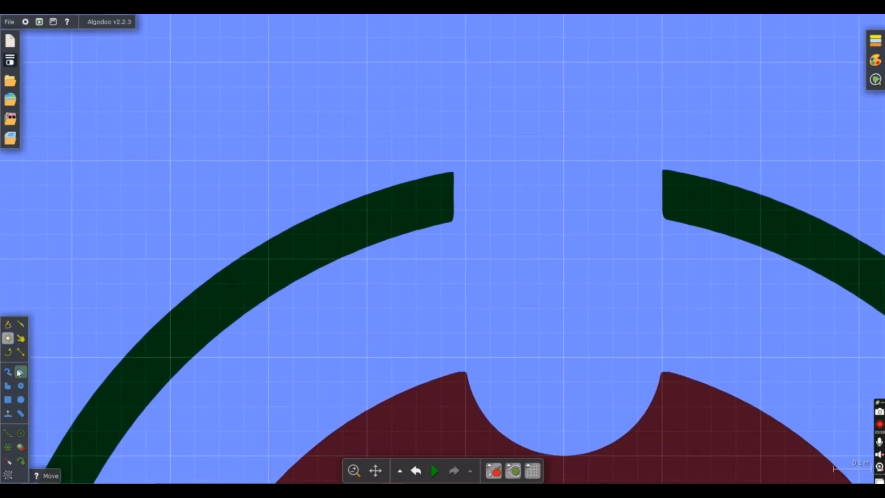
Trim the upper end of the right arc slightly with the Eraser to widen the ring's top gap
click(20, 372)
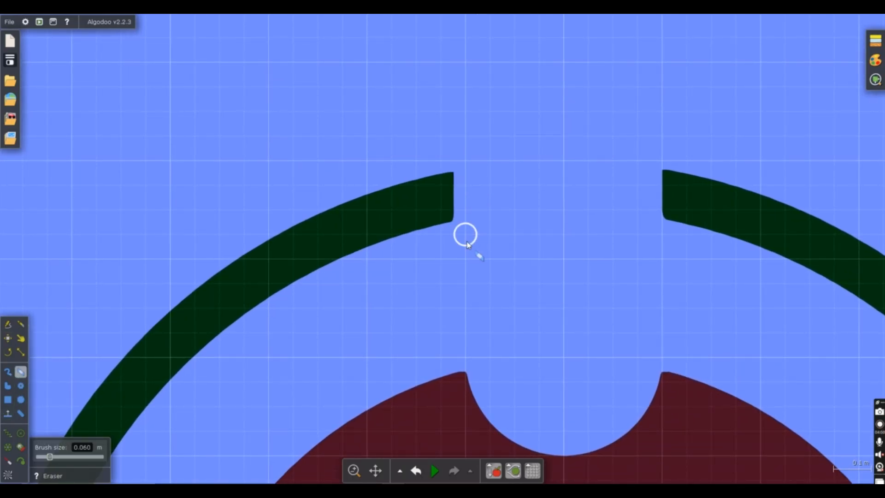
click(8, 338)
drag(606, 142, 526, 134)
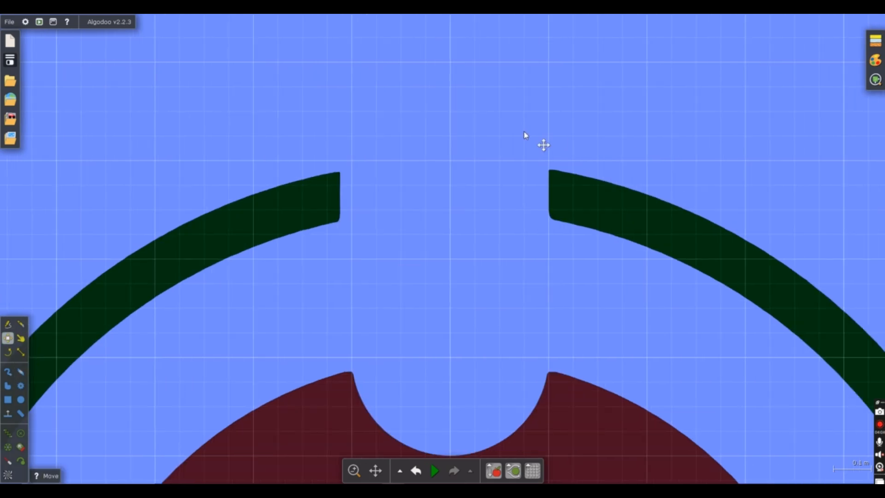
click(21, 372)
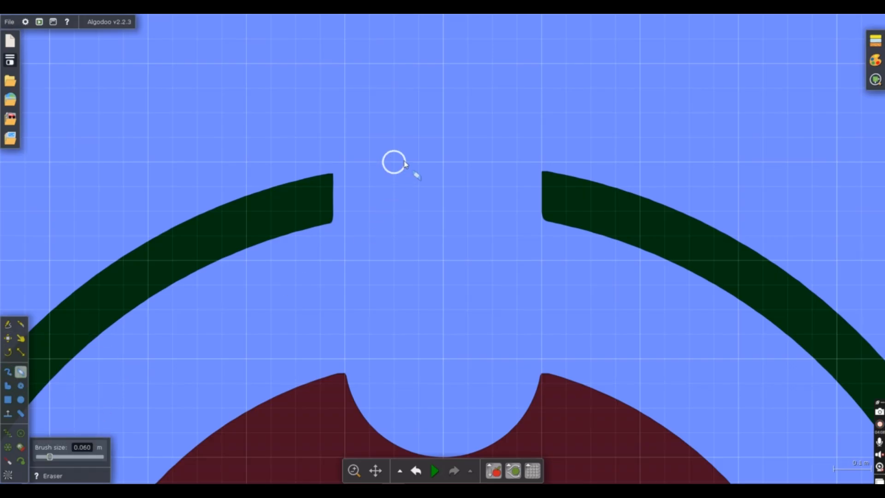
scroll(664, 210, down, 5)
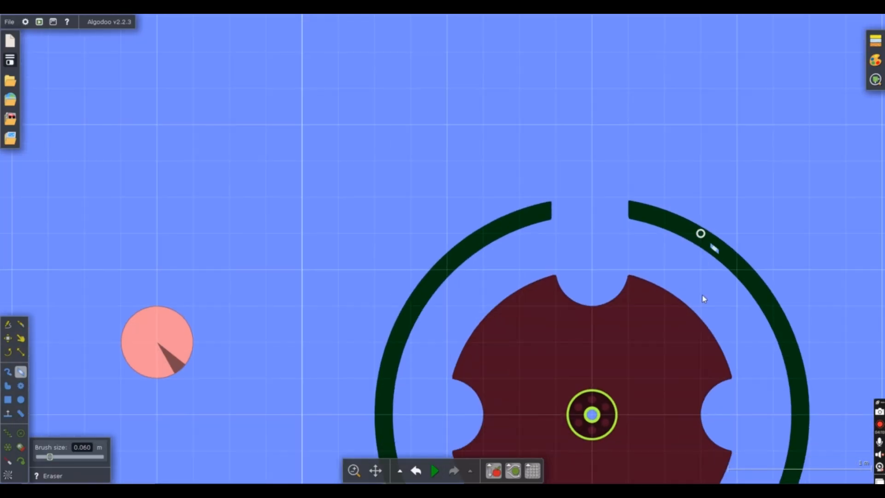
click(8, 339)
drag(788, 167, 596, 192)
drag(814, 259, 549, 213)
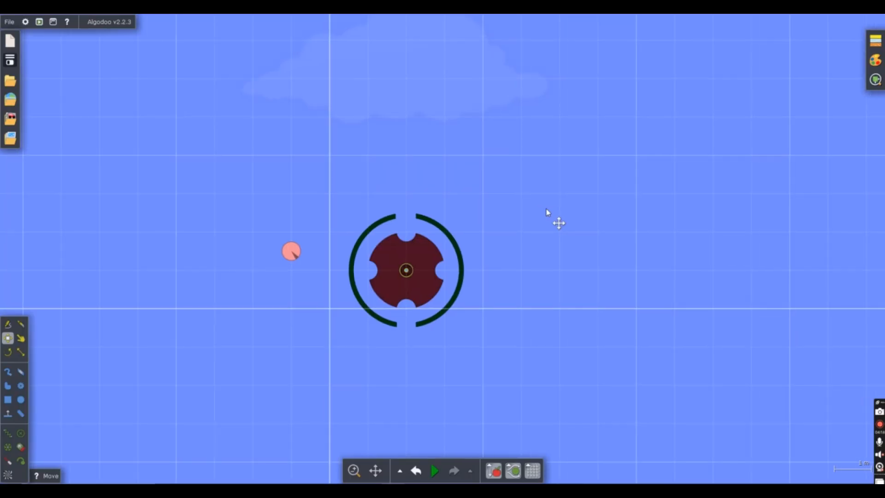
scroll(385, 234, up, 6)
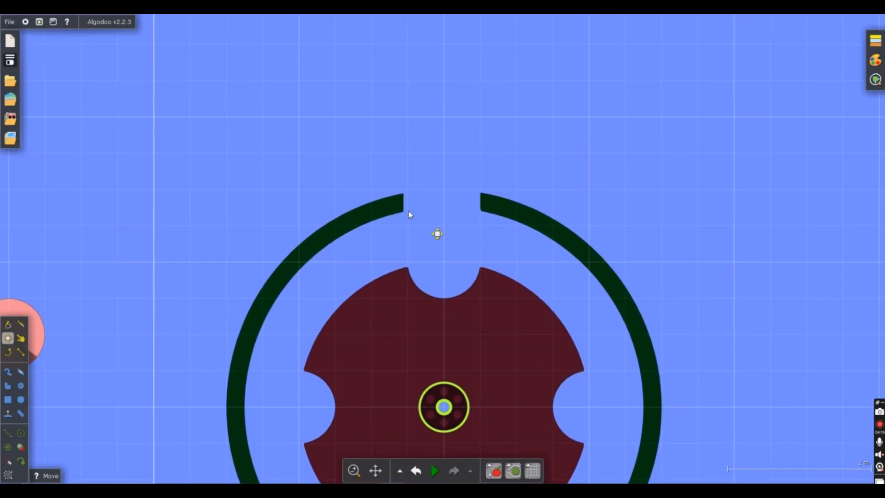
scroll(409, 212, up, 2)
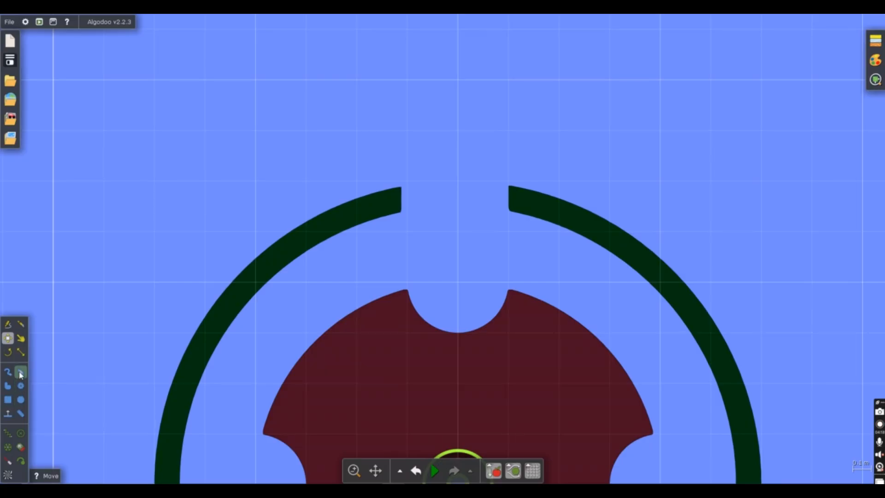
click(20, 371)
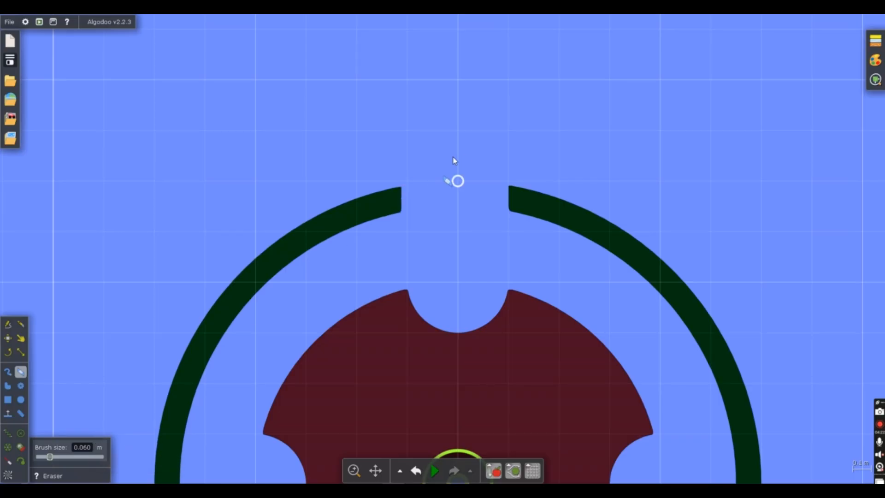
drag(509, 182, 507, 229)
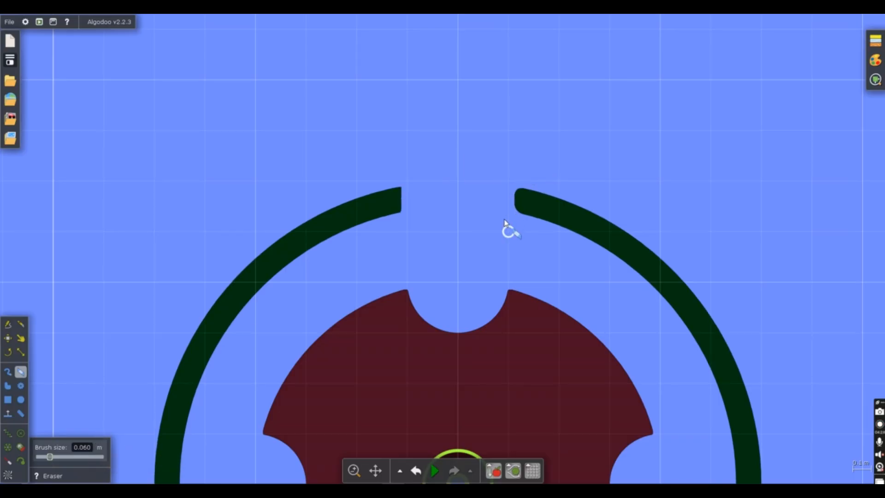
Trim the lower ends of both arcs slightly with the Eraser to widen the ring's bottom gap
click(7, 338)
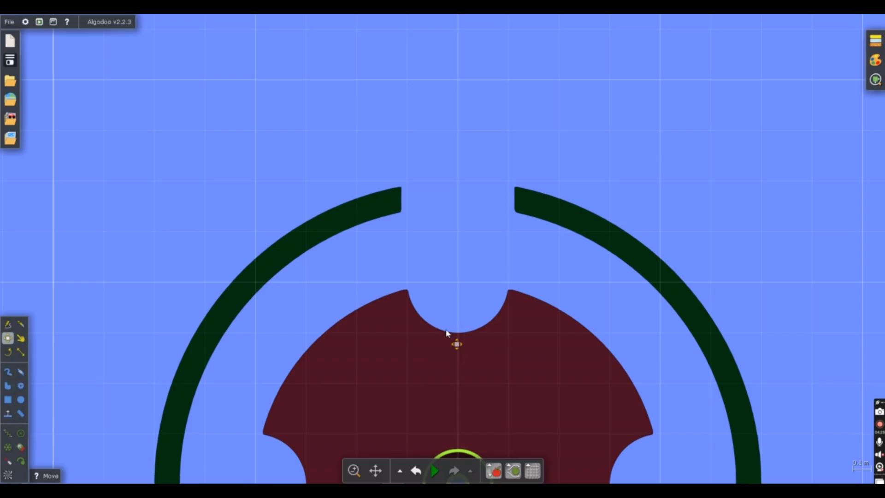
mouse_move(610, 333)
mouse_down()
mouse_move(573, 173)
mouse_move(583, 196)
mouse_up()
drag(656, 374, 585, 137)
drag(610, 295, 652, 168)
drag(606, 264, 650, 197)
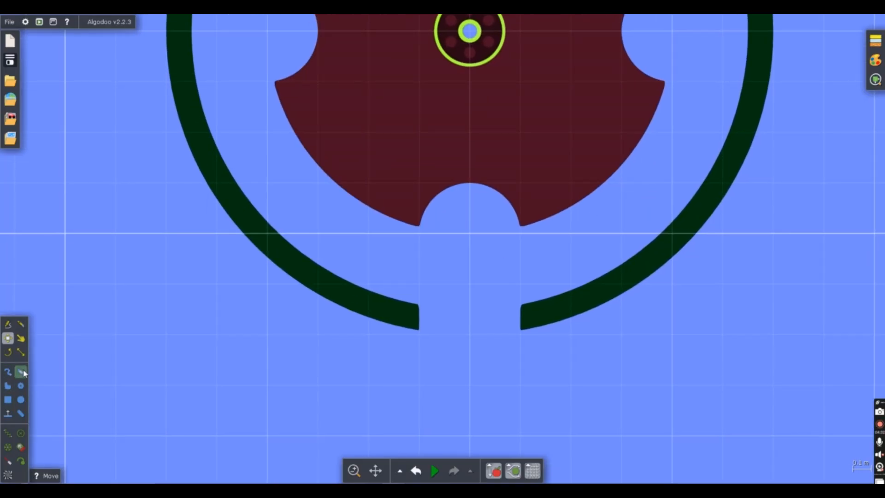
click(21, 372)
drag(418, 297, 458, 316)
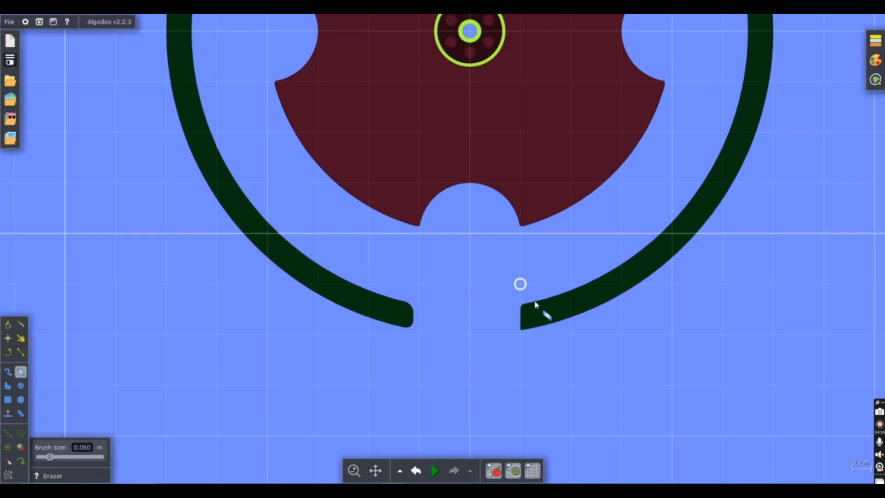
scroll(519, 341, down, 10)
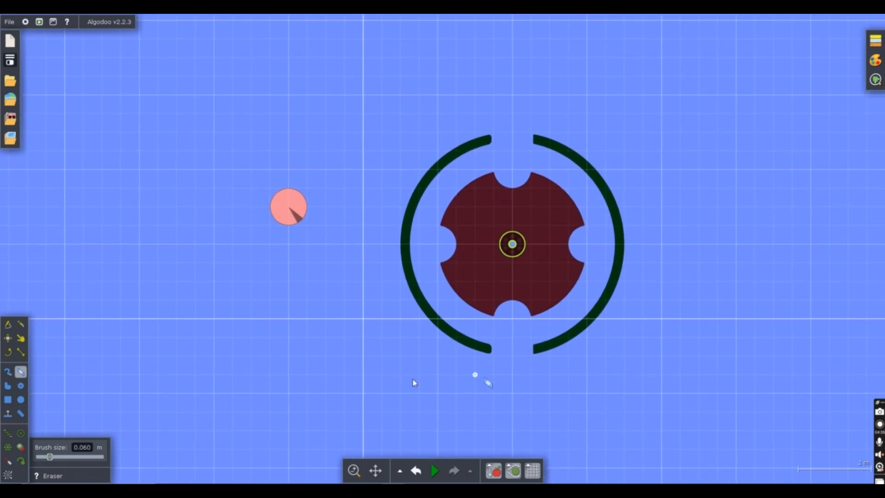
Select the notched disc and both ring arcs together and colour them black by setting their colour value (V) to 0 %
click(9, 339)
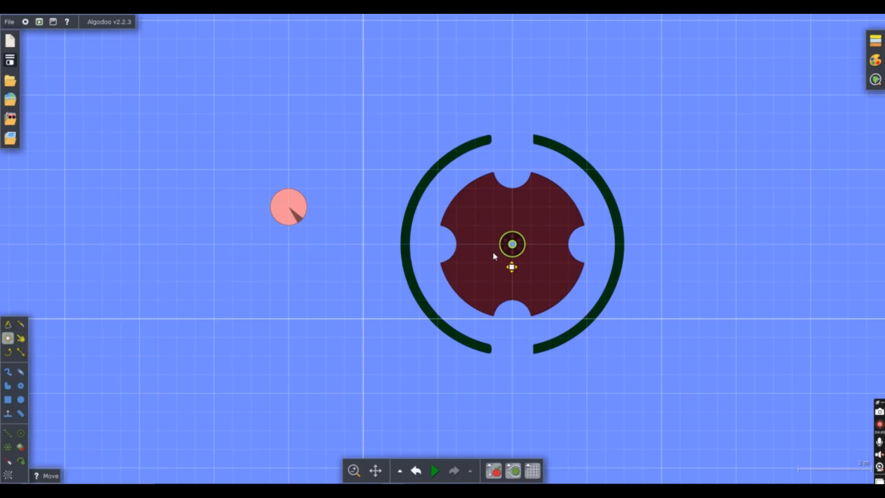
click(408, 266)
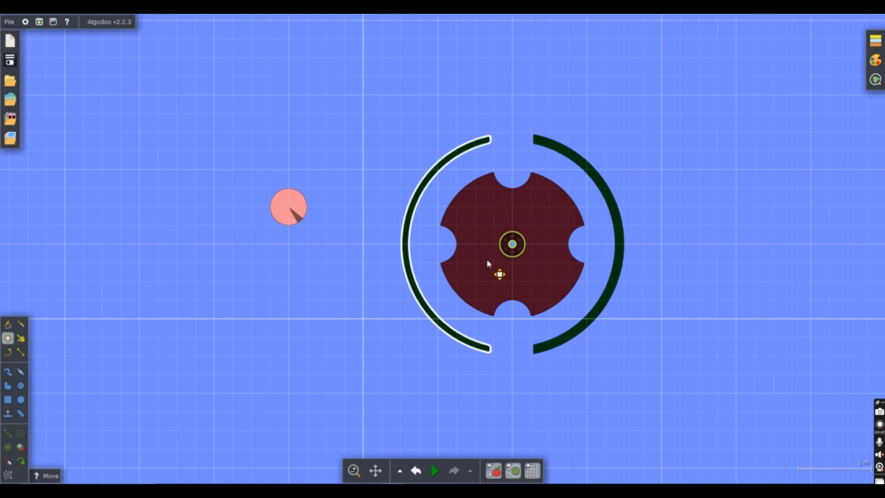
shift+click(487, 260)
shift+click(613, 286)
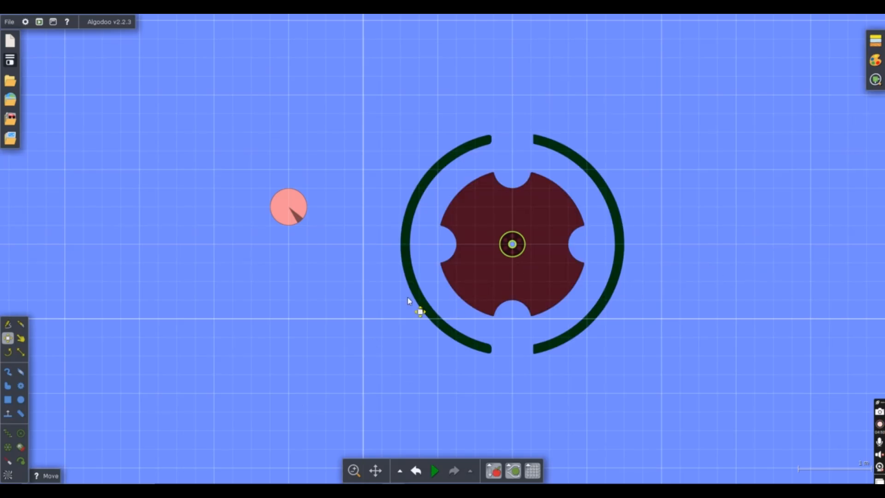
right_click(611, 287)
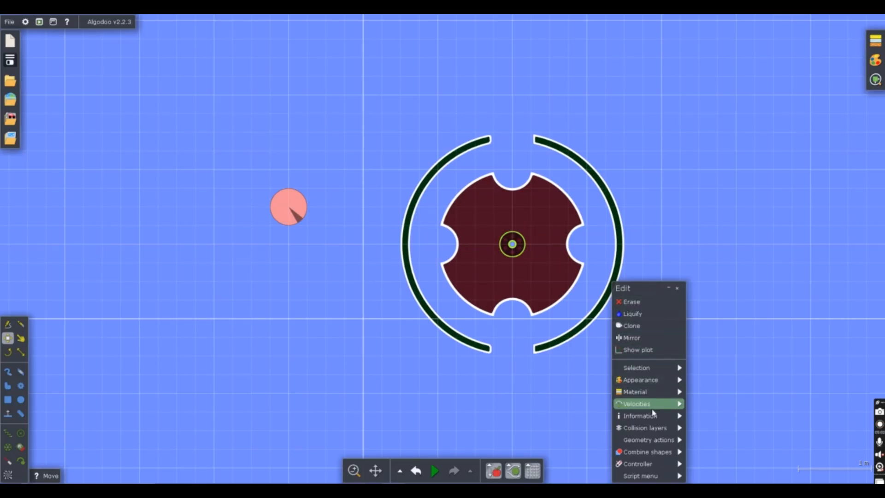
mouse_move(659, 443)
mouse_move(655, 380)
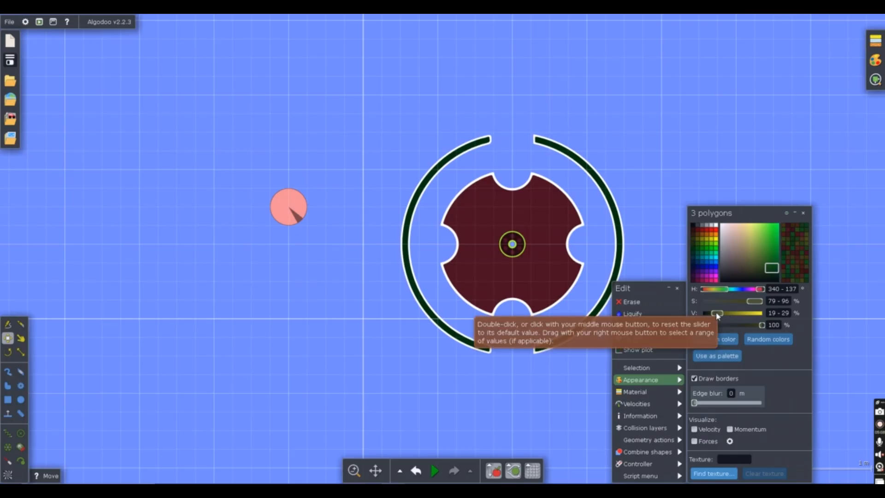
drag(717, 313, 704, 333)
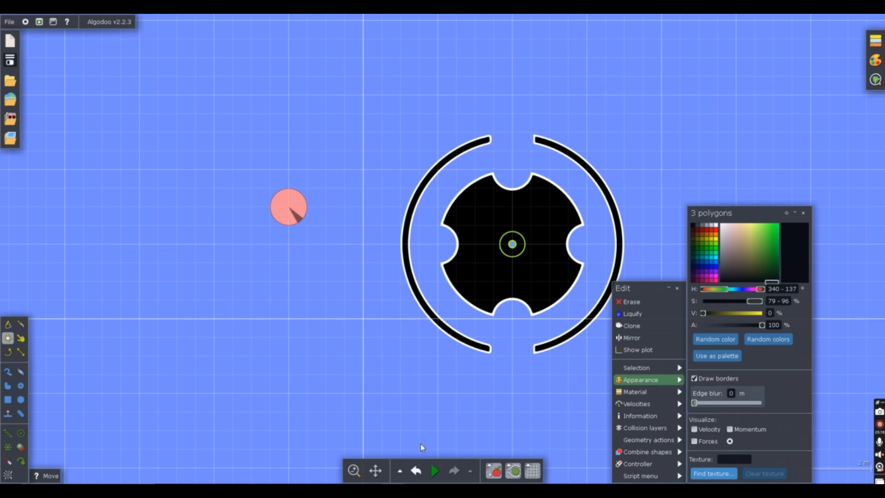
click(511, 420)
scroll(662, 290, down, 3)
scroll(690, 296, up, 2)
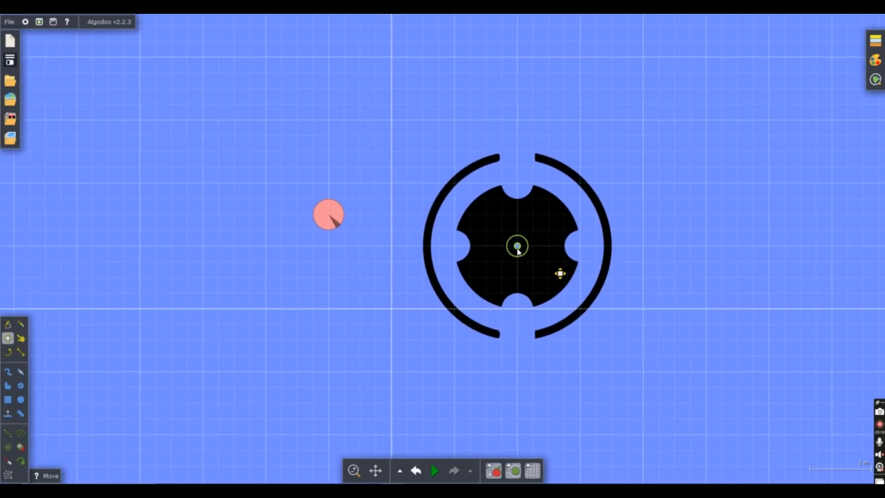
Make the disc's centre axle fully transparent by setting its alpha (A) to 0 %
right_click(517, 249)
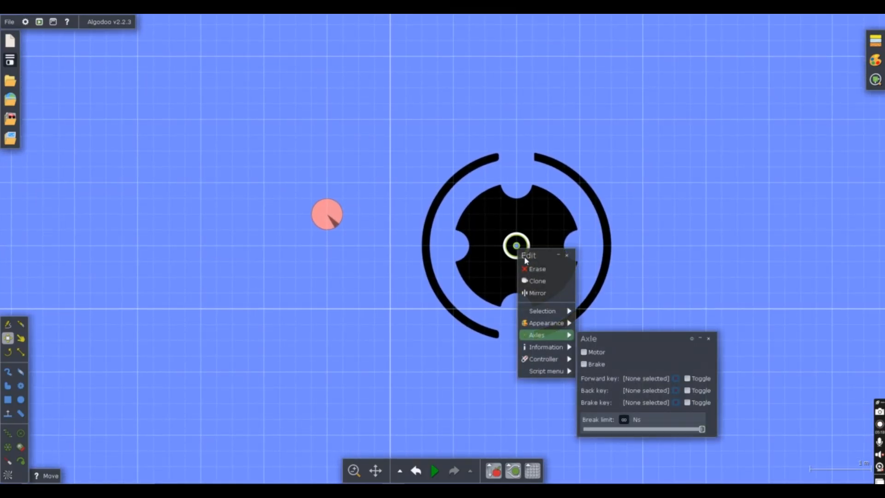
mouse_move(561, 324)
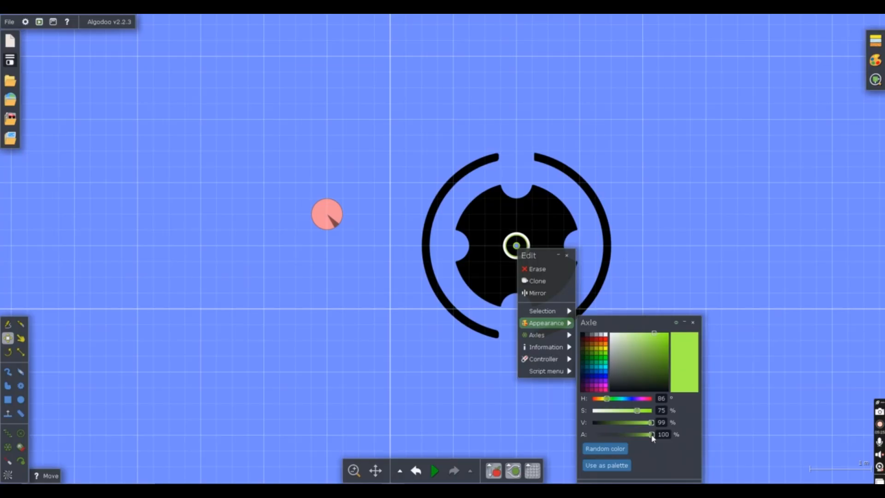
drag(652, 438, 587, 437)
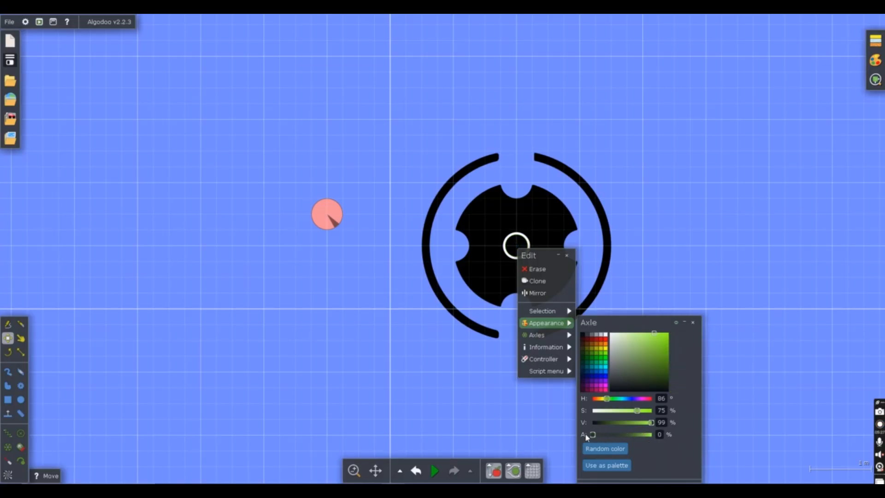
click(778, 368)
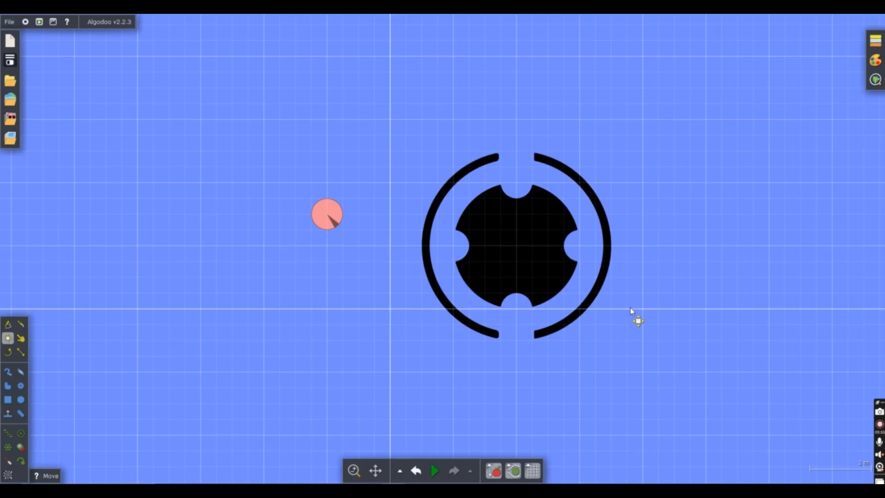
Run the simulation briefly, stop it, and move the pink circle above the ring's top gap, centred on it
scroll(636, 309, down, 3)
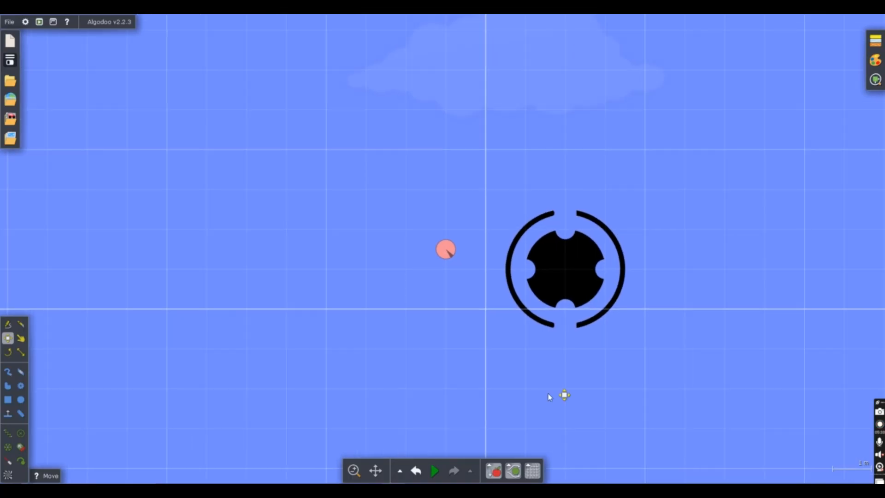
click(437, 475)
scroll(595, 401, up, 3)
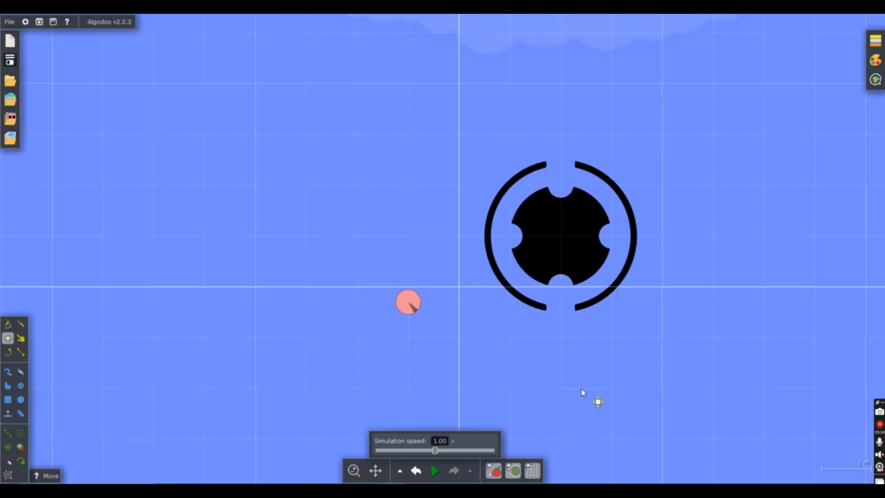
drag(462, 191, 569, 63)
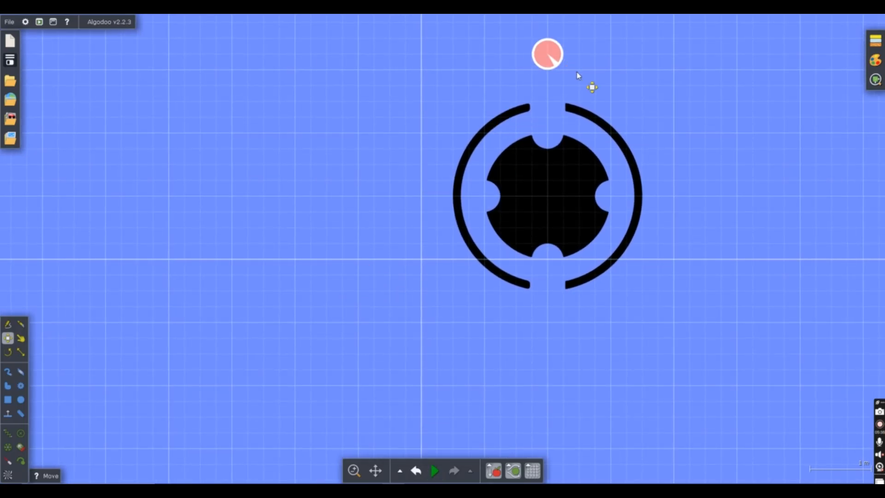
drag(668, 76, 512, 276)
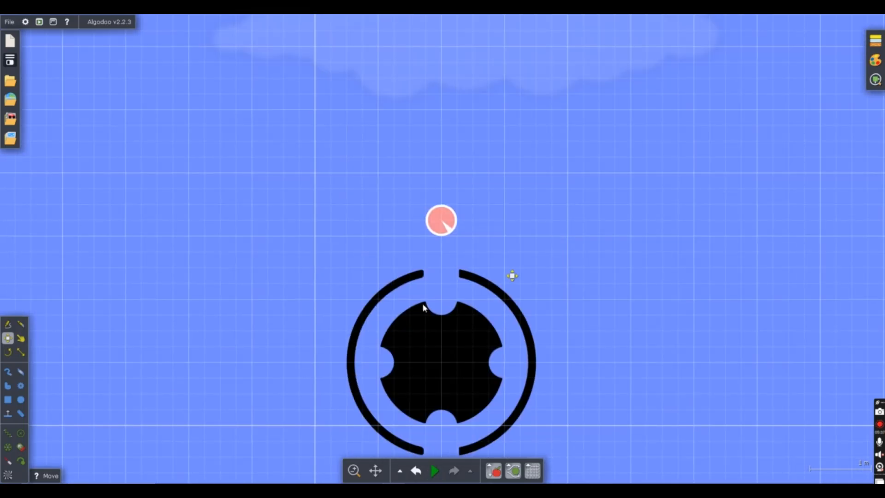
Turn on the centre axle's motor with a motor speed of 10 rpm and a motor torque of 50000 Nm
right_click(440, 362)
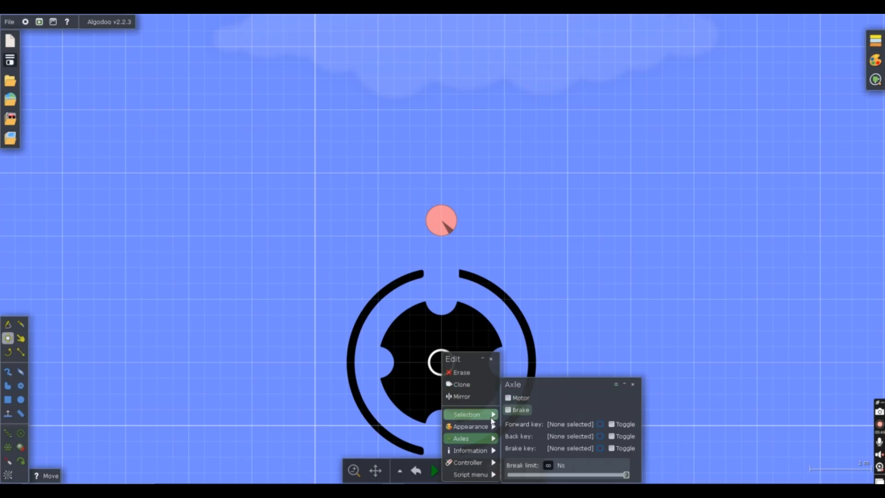
click(522, 398)
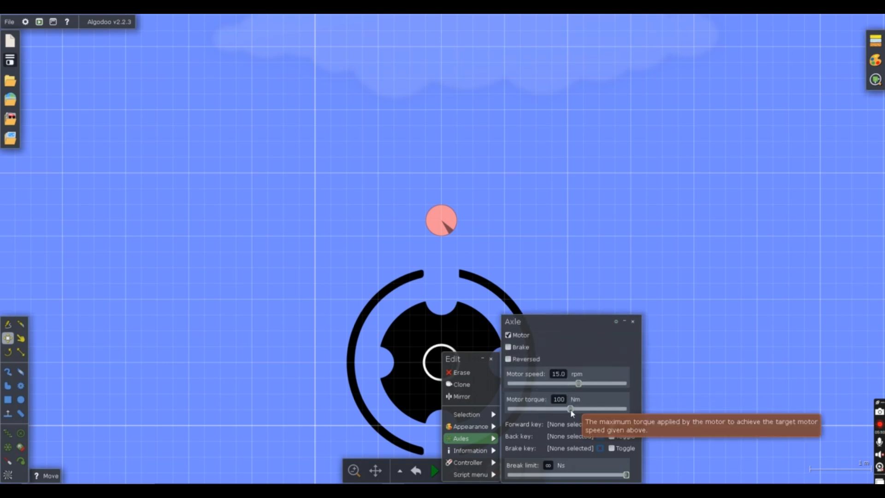
drag(570, 408, 660, 410)
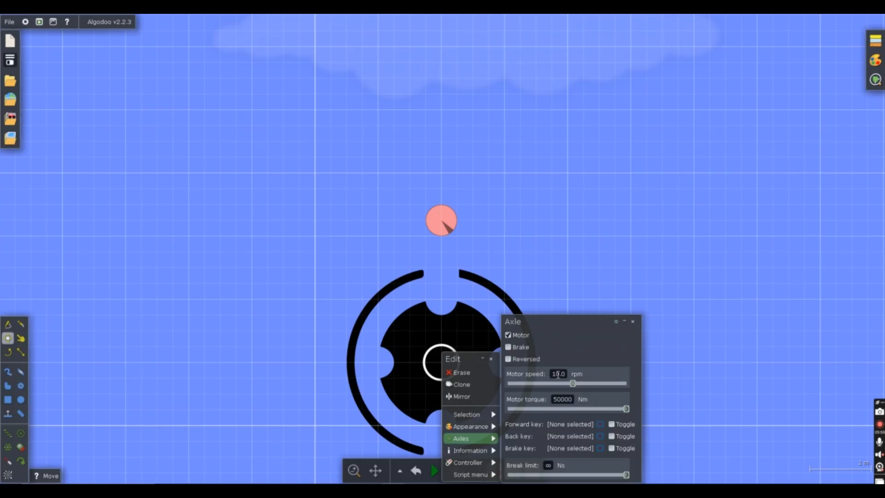
Run the simulation to test the rotating disc carrying the pink circle through the ring, stopping with the notches facing the gaps
scroll(717, 355, down, 5)
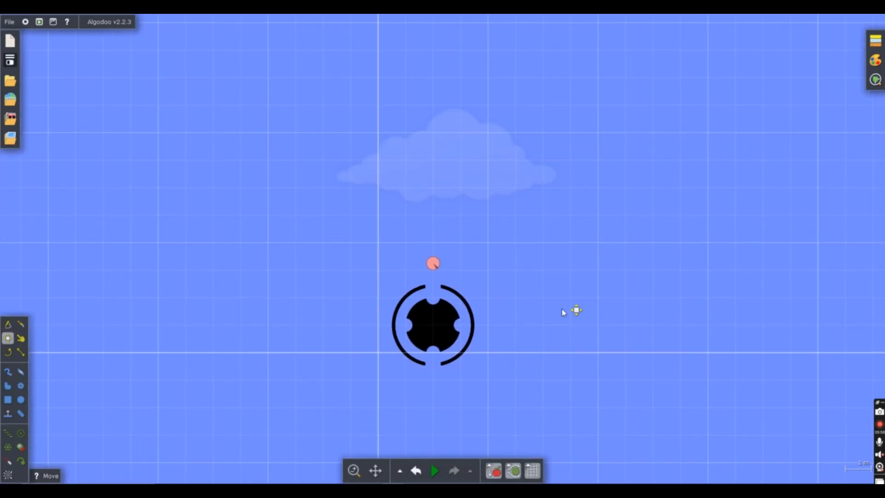
click(441, 466)
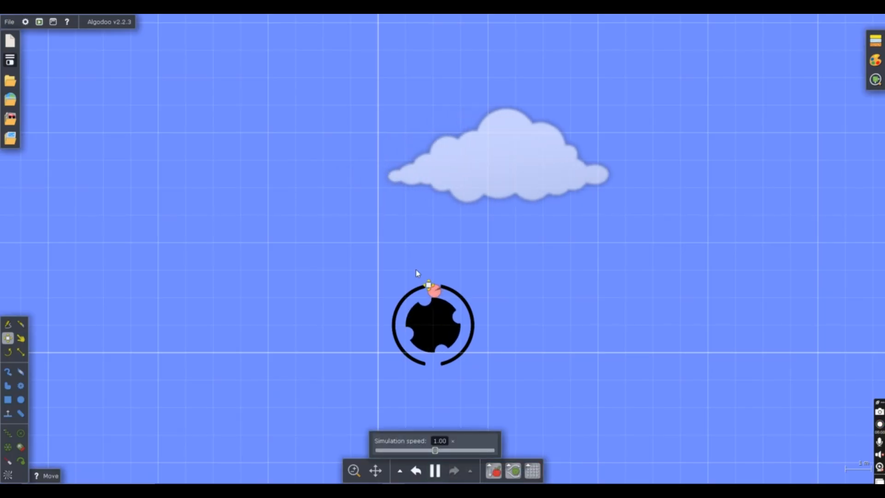
scroll(459, 320, up, 2)
scroll(474, 311, up, 4)
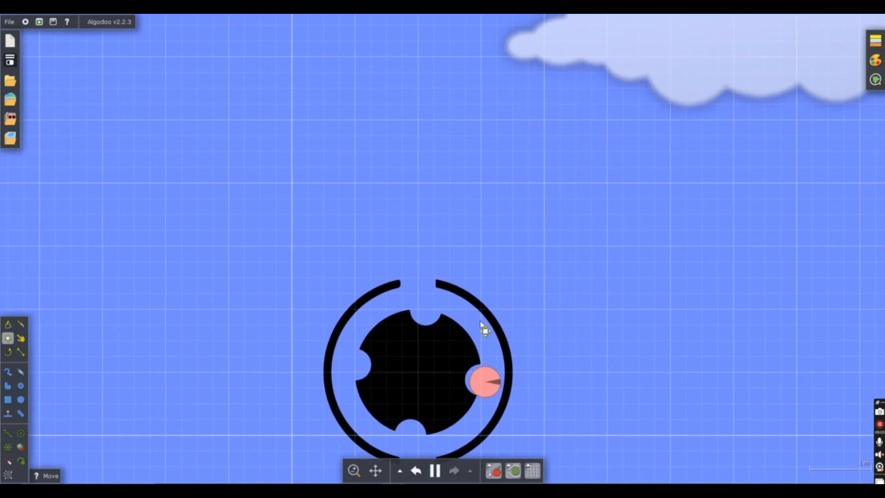
drag(558, 328, 565, 249)
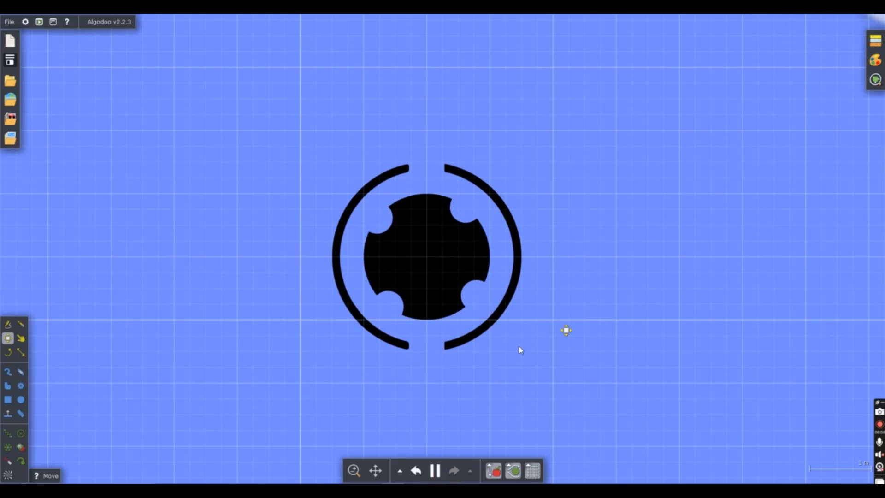
click(431, 469)
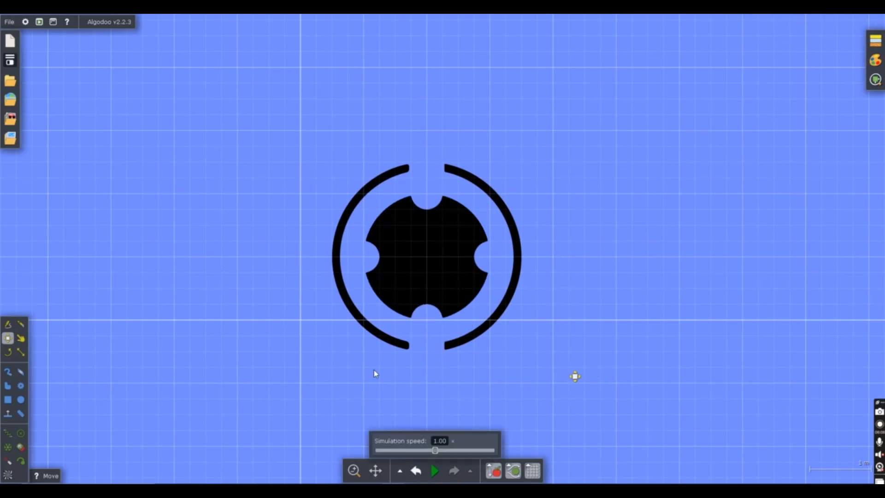
Select the disc, its axle and both ring arcs together and save them as a component in the phunlets folder
scroll(601, 307, up, 2)
scroll(601, 307, down, 4)
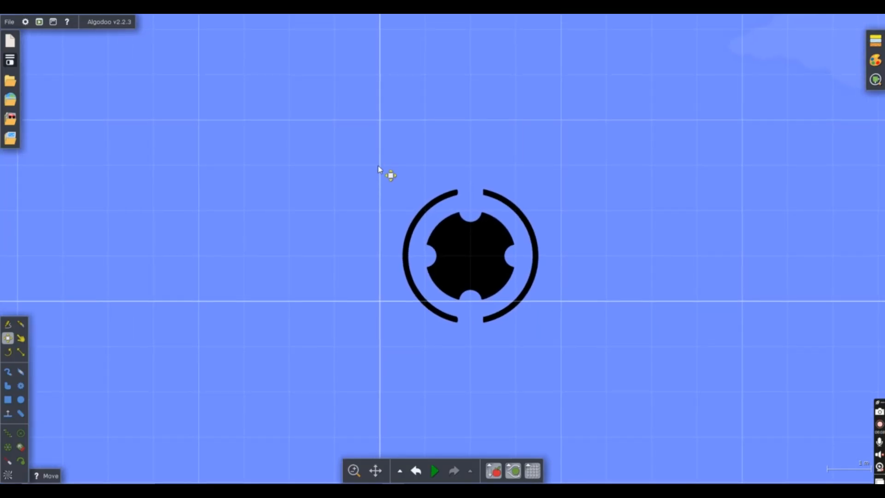
drag(379, 163, 601, 349)
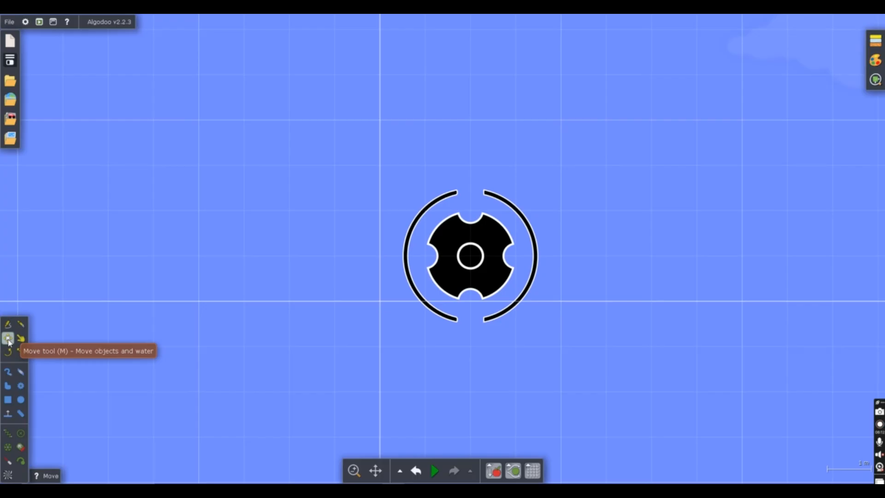
click(382, 170)
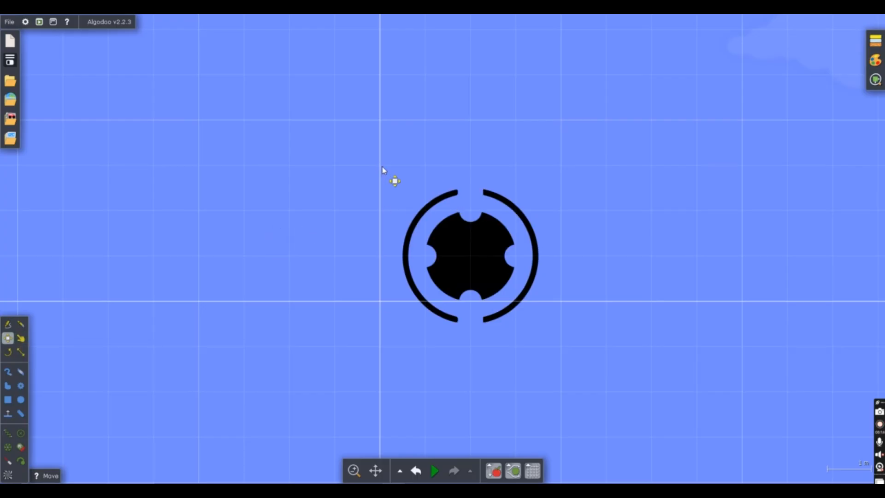
drag(382, 170, 577, 361)
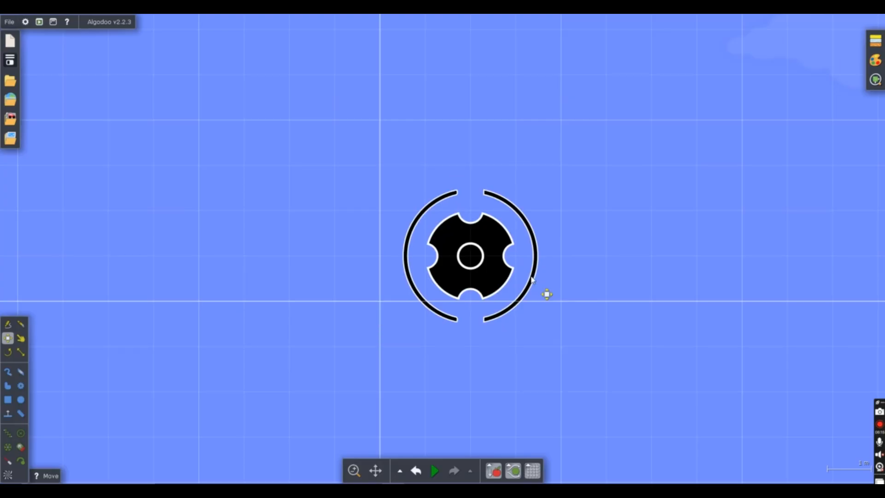
click(11, 118)
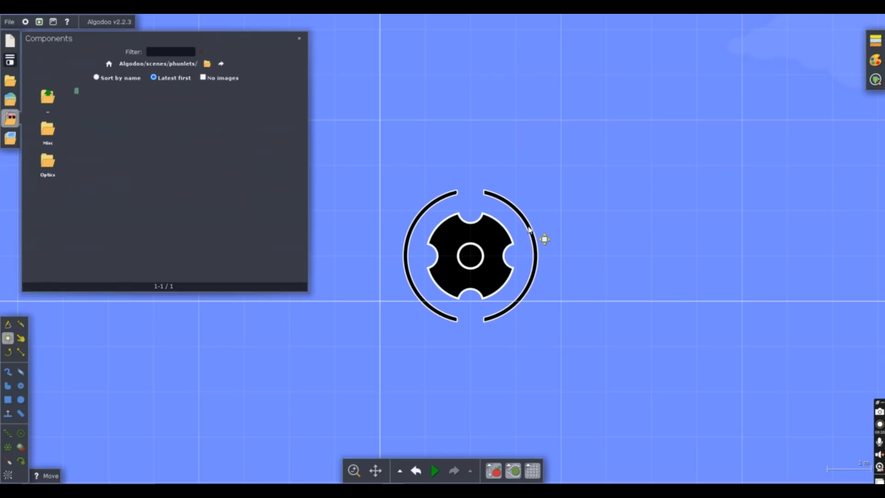
drag(528, 231, 241, 158)
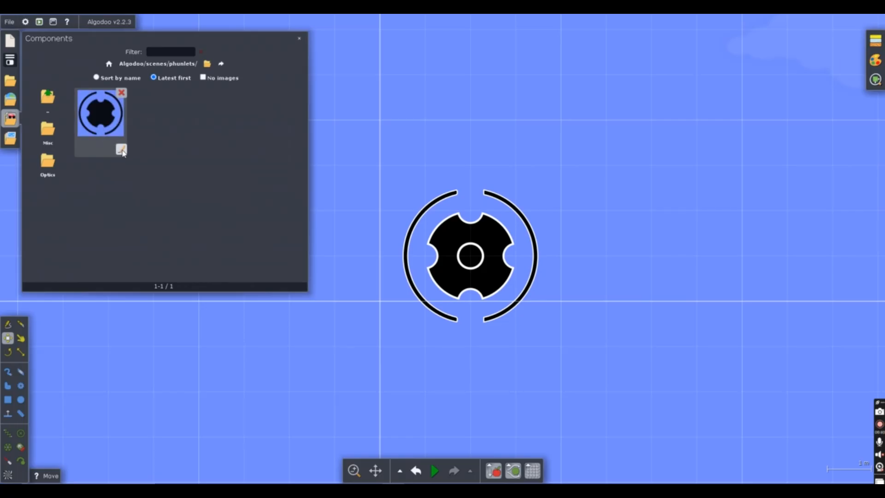
Rename the saved component as Sorter and close the component library
click(122, 149)
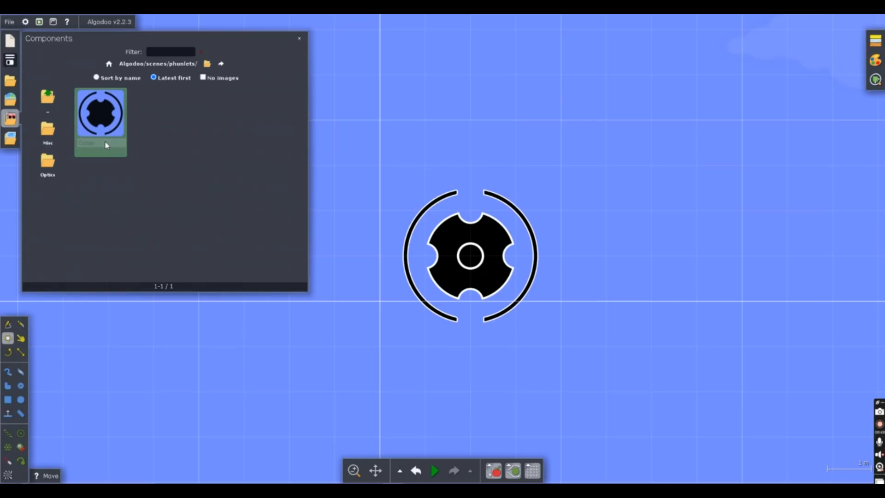
key(Return)
click(571, 181)
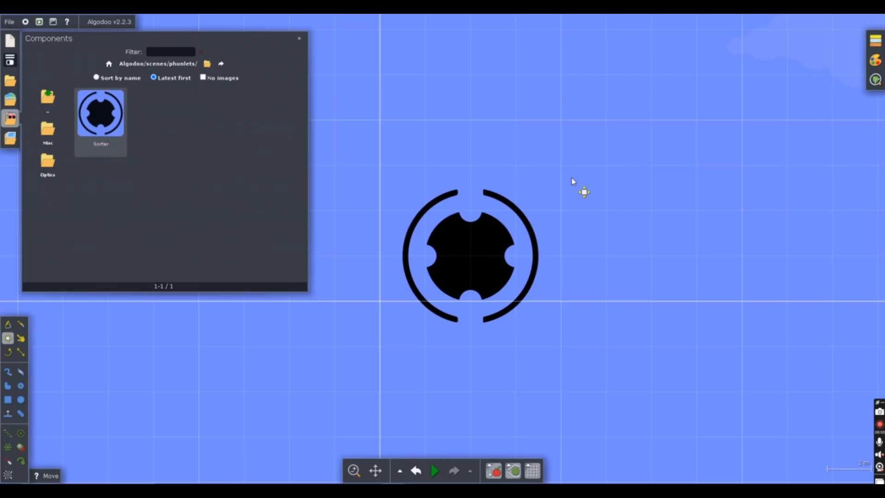
click(301, 40)
Select the whole mechanism and place a copy directly below it, one major grid square down, then clear the selection
scroll(658, 190, down, 5)
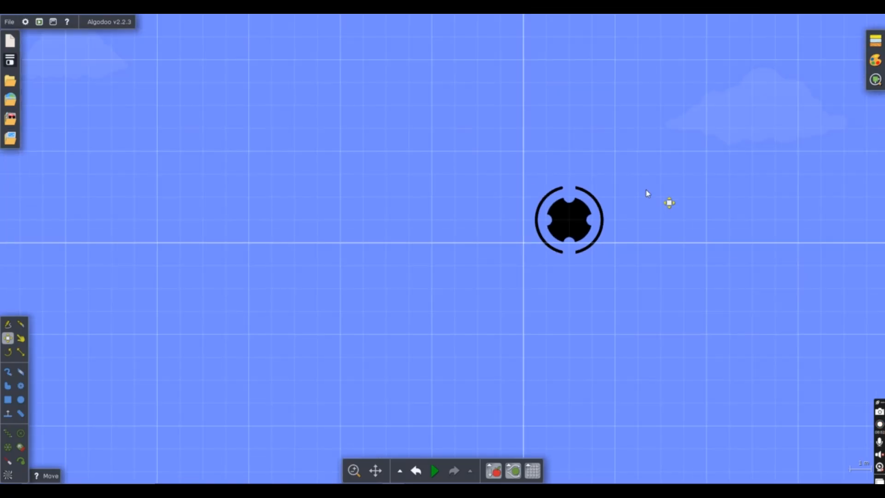
drag(646, 194, 451, 131)
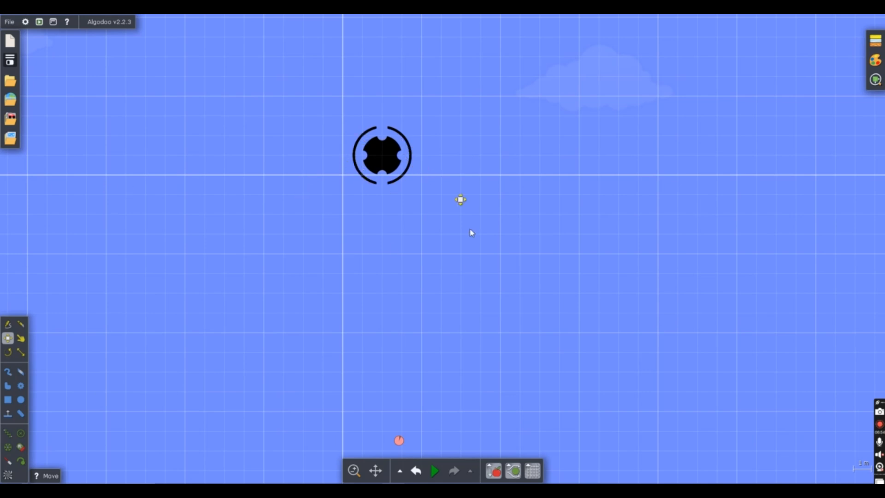
drag(482, 196, 482, 230)
scroll(330, 188, up, 3)
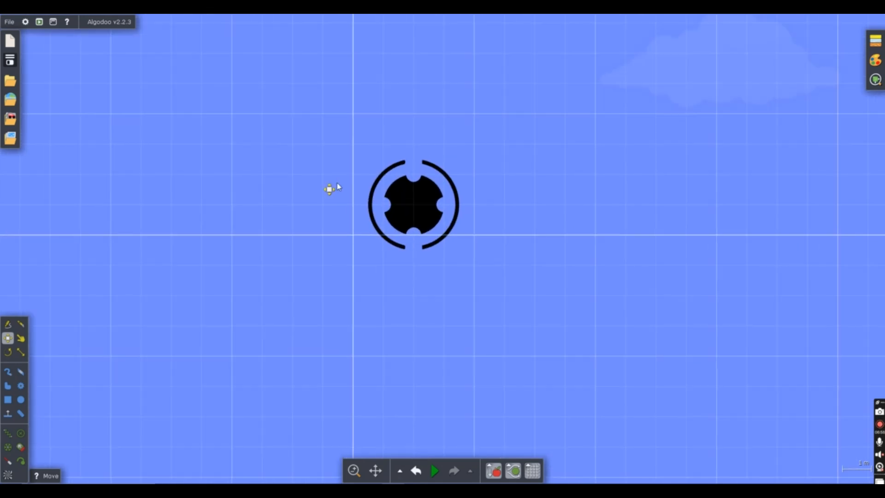
drag(510, 255, 504, 222)
scroll(439, 234, up, 3)
scroll(347, 198, down, 3)
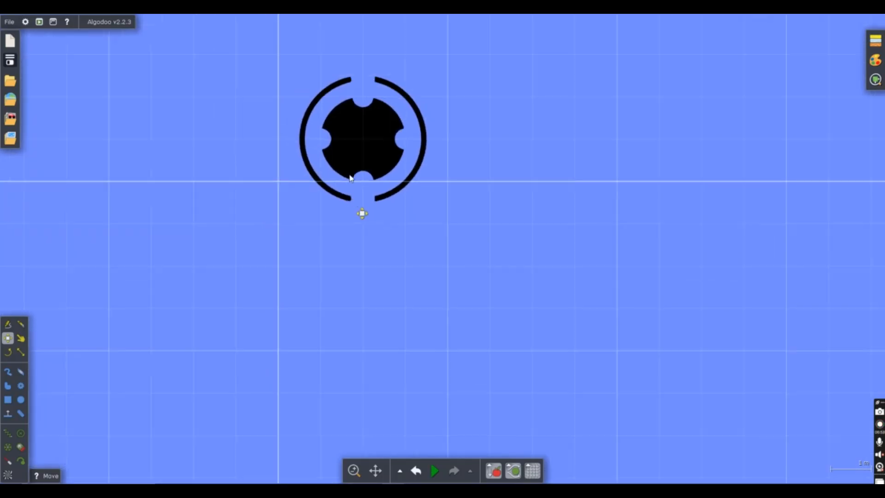
drag(299, 93, 457, 255)
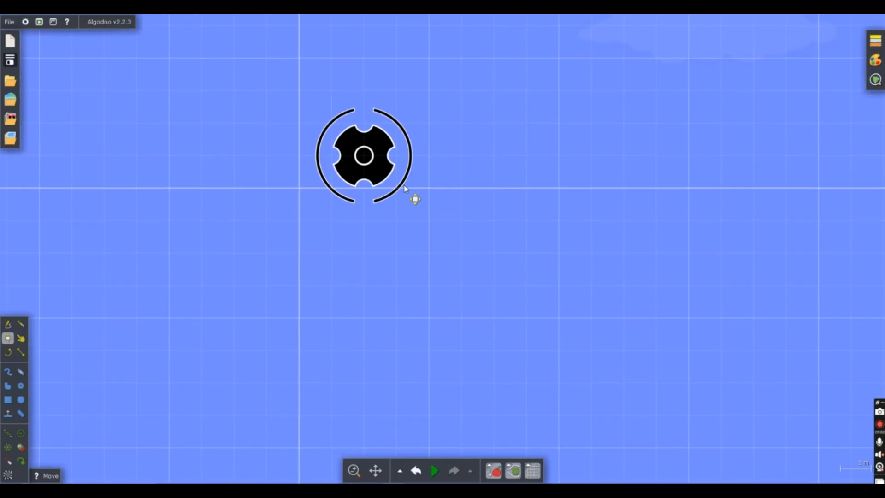
drag(402, 186, 389, 309)
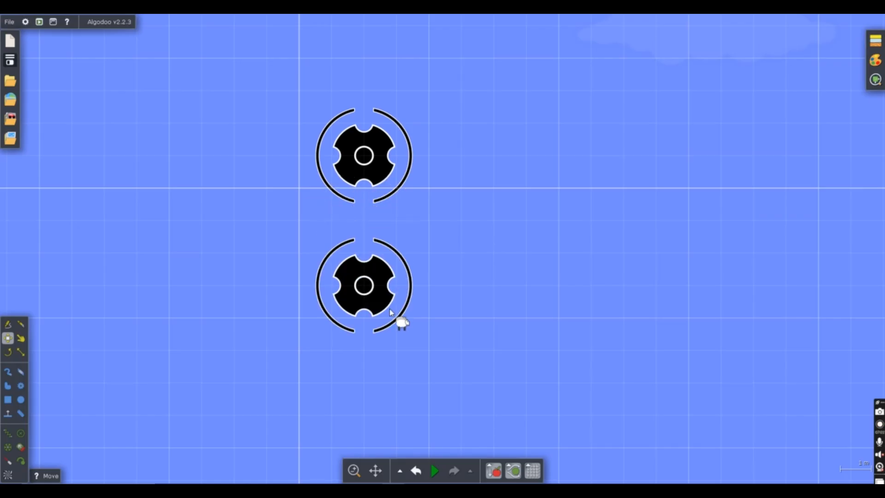
click(411, 205)
Try to join the left ends of the facing gaps between the two rings with a tall, narrow box
scroll(382, 206, up, 3)
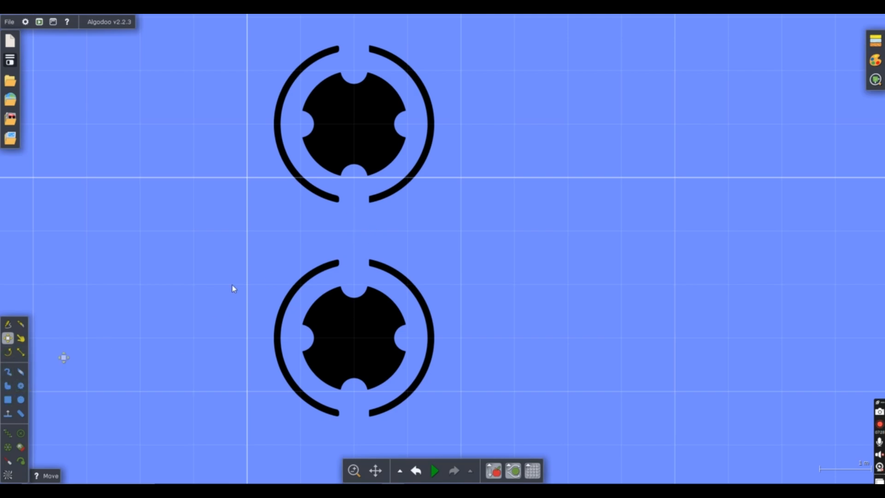
scroll(350, 208, up, 2)
scroll(351, 208, up, 1)
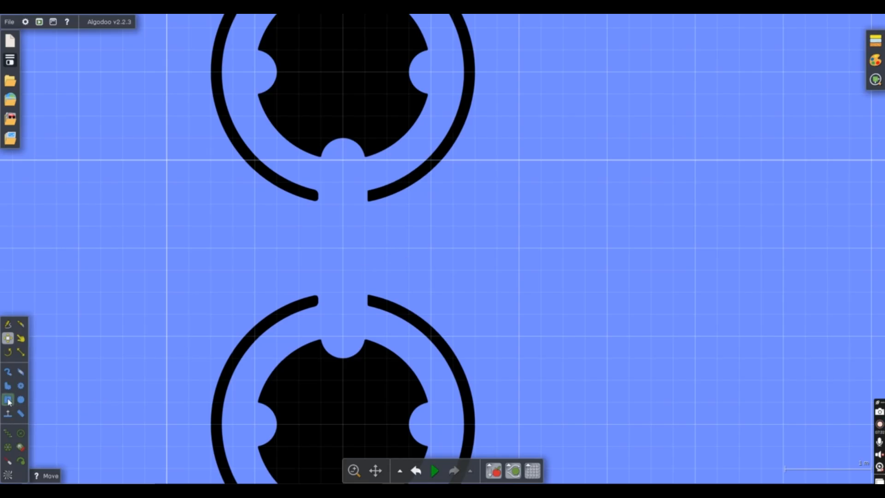
click(7, 400)
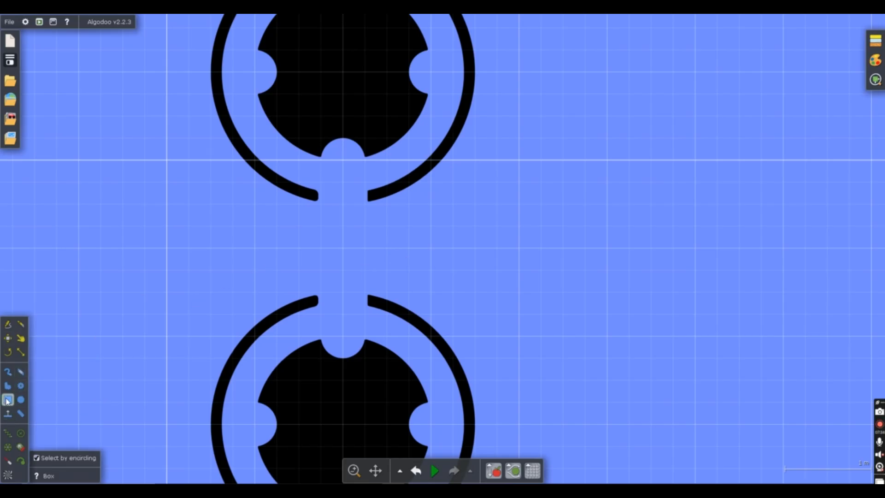
scroll(315, 202, up, 1)
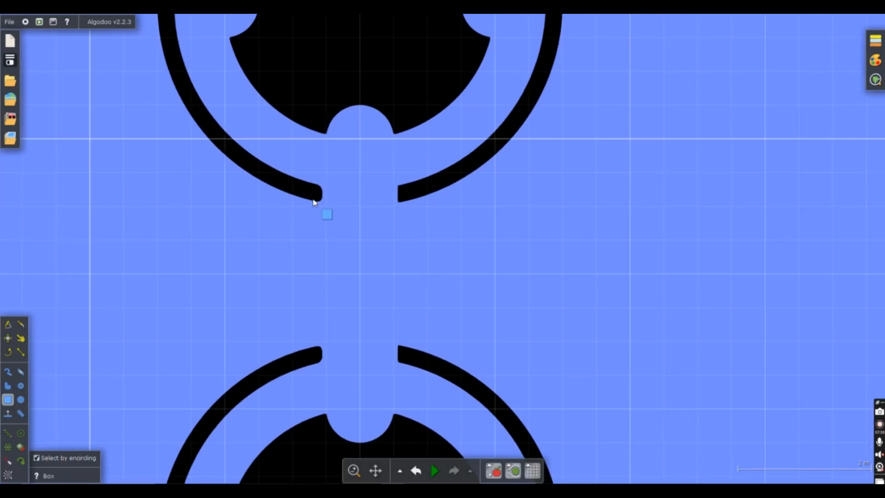
scroll(315, 203, up, 3)
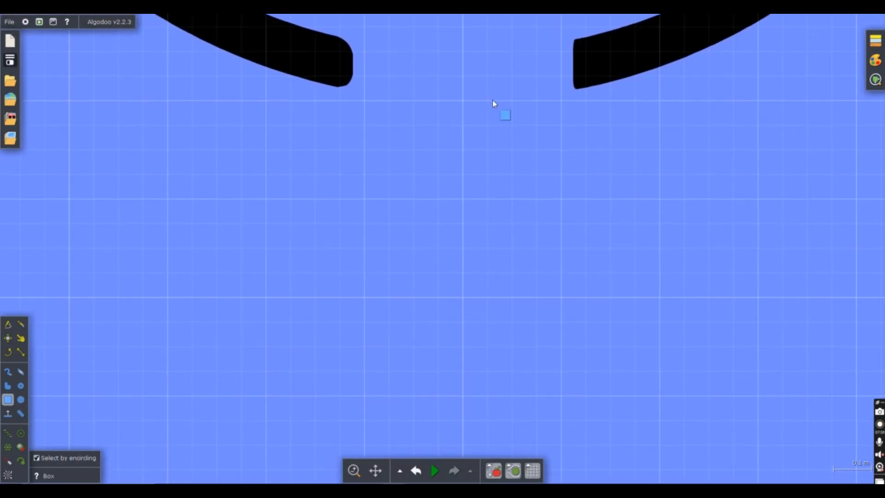
scroll(493, 104, down, 2)
scroll(391, 62, up, 2)
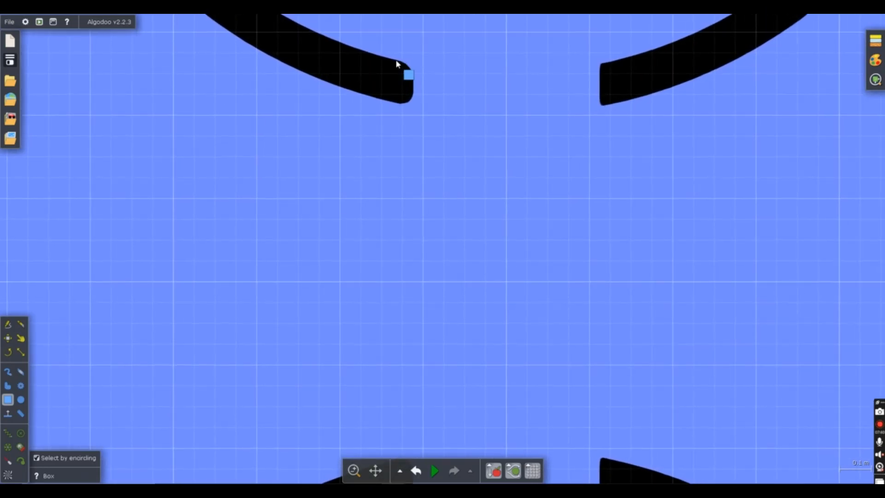
drag(396, 63, 410, 381)
scroll(591, 288, down, 3)
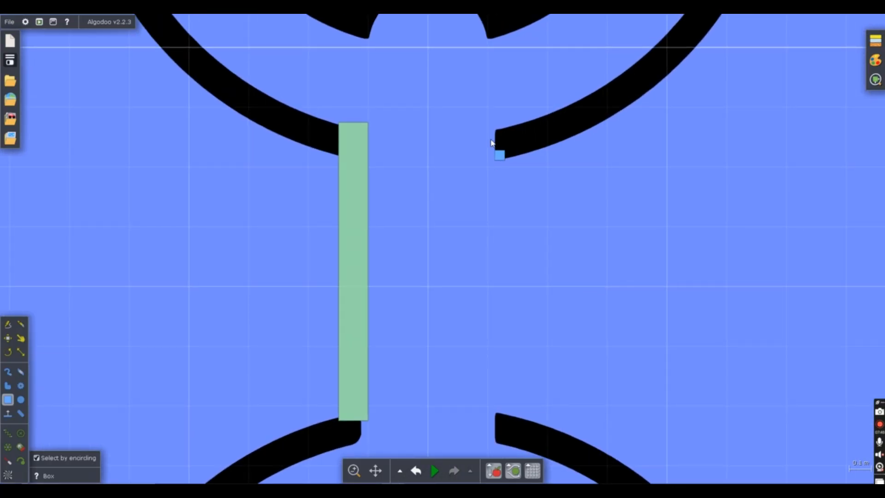
Try a second box against the right end of the upper ring's lower gap, and erase both boxes
scroll(491, 143, up, 3)
drag(488, 137, 550, 271)
right_click(499, 140)
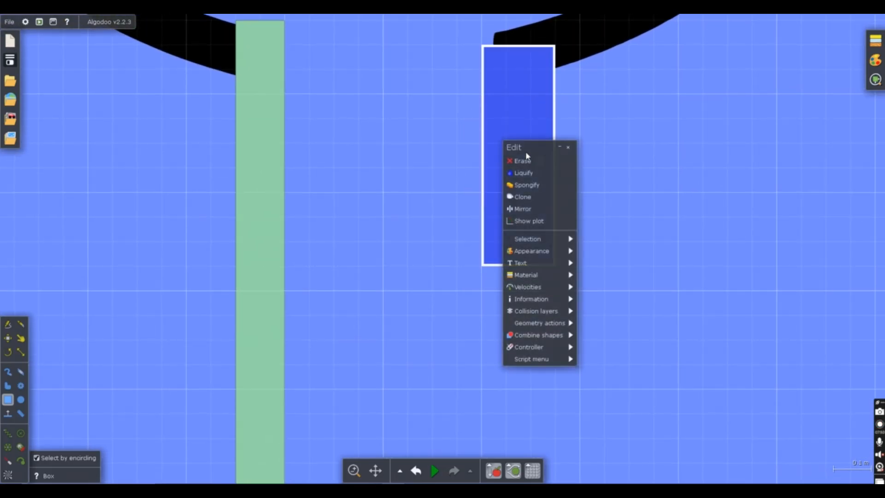
click(523, 160)
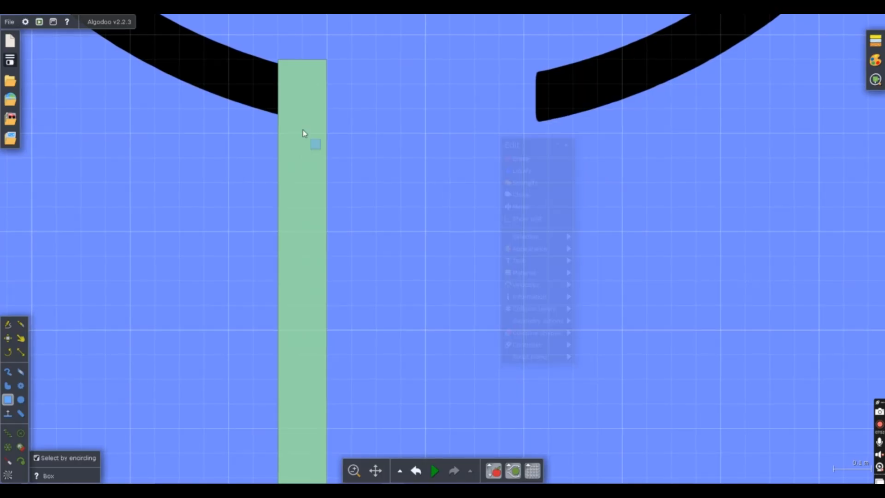
right_click(305, 133)
click(325, 146)
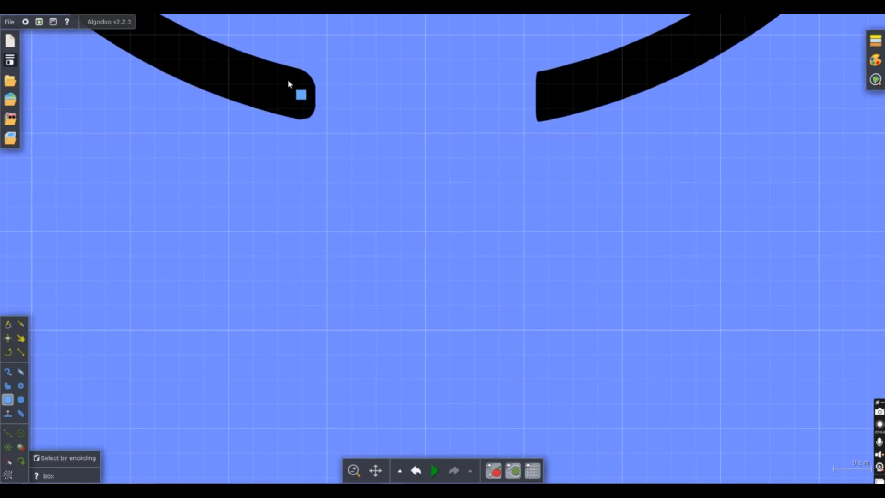
drag(277, 83, 297, 82)
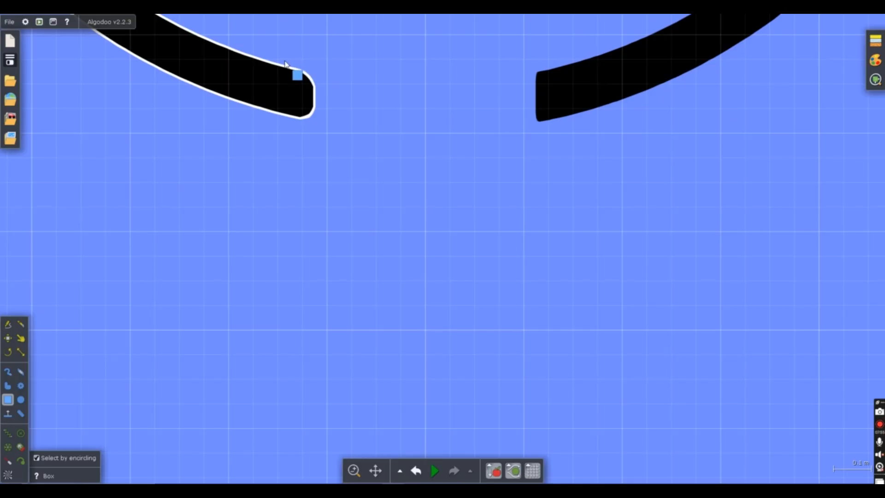
click(284, 62)
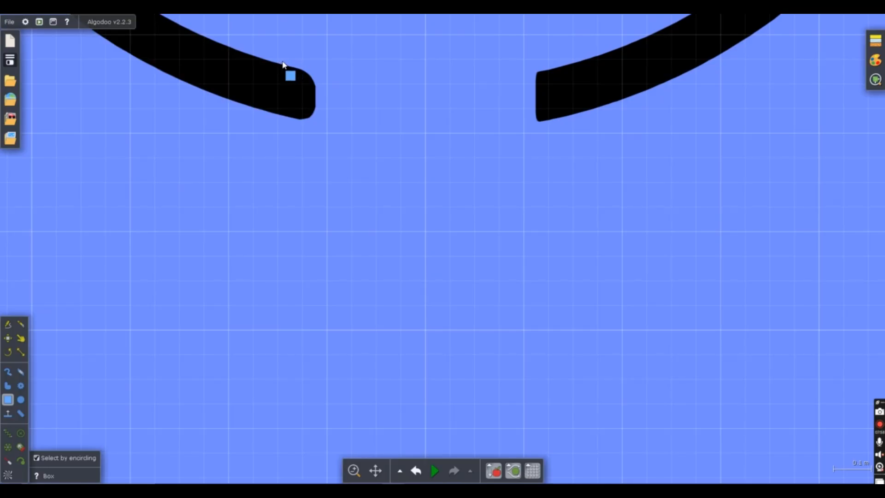
drag(278, 60, 302, 108)
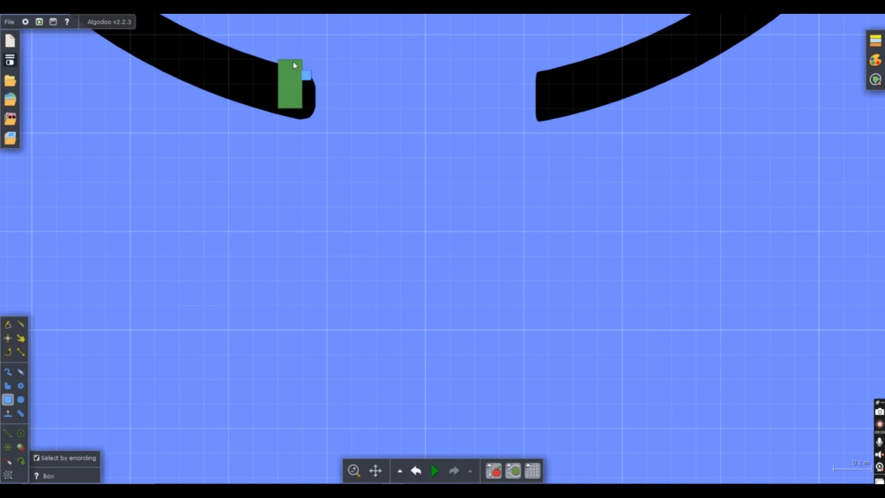
right_click(300, 69)
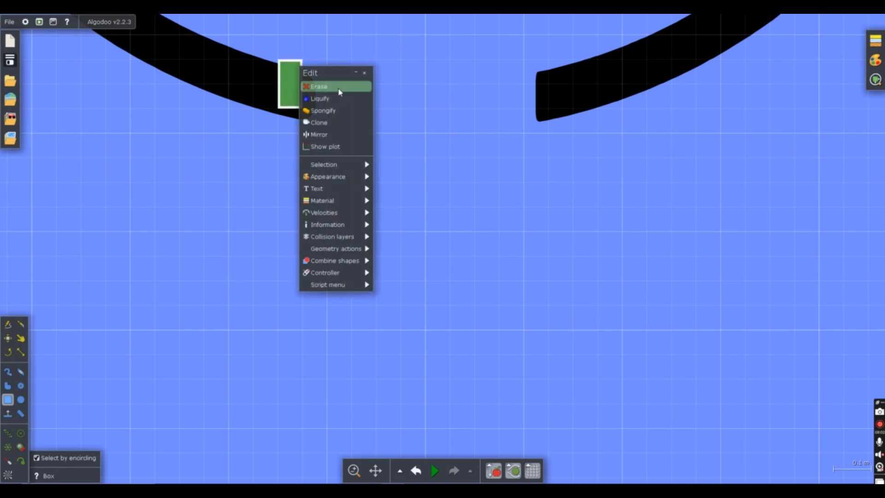
click(339, 92)
Draw a narrow vertical box joining the left ends of the facing gaps in the upper and lower rings
scroll(386, 39, down, 5)
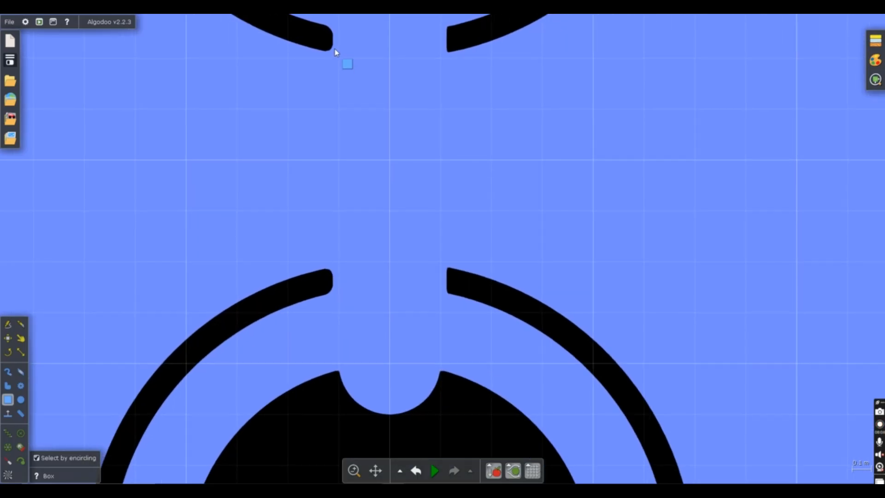
scroll(324, 31, up, 3)
drag(303, 31, 357, 396)
drag(358, 398, 358, 397)
scroll(496, 306, down, 5)
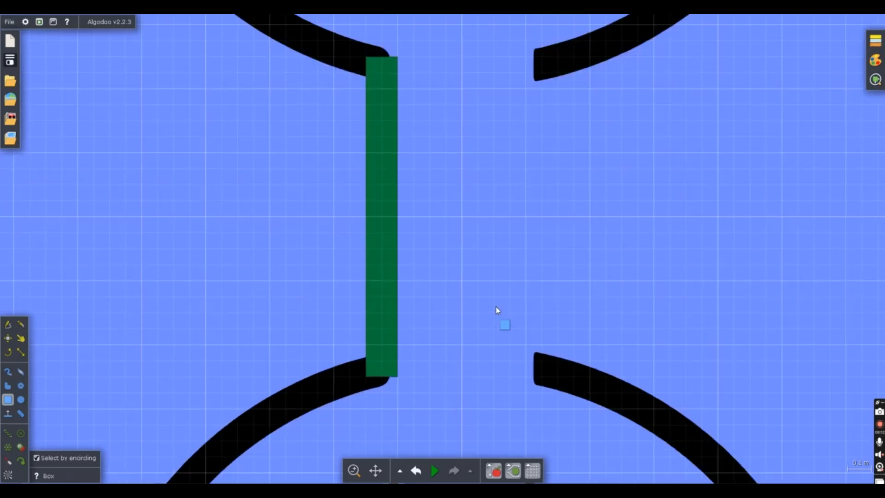
Draw a matching narrow vertical box joining the right ends of the facing gaps in the two rings
scroll(526, 97, up, 3)
scroll(527, 98, up, 2)
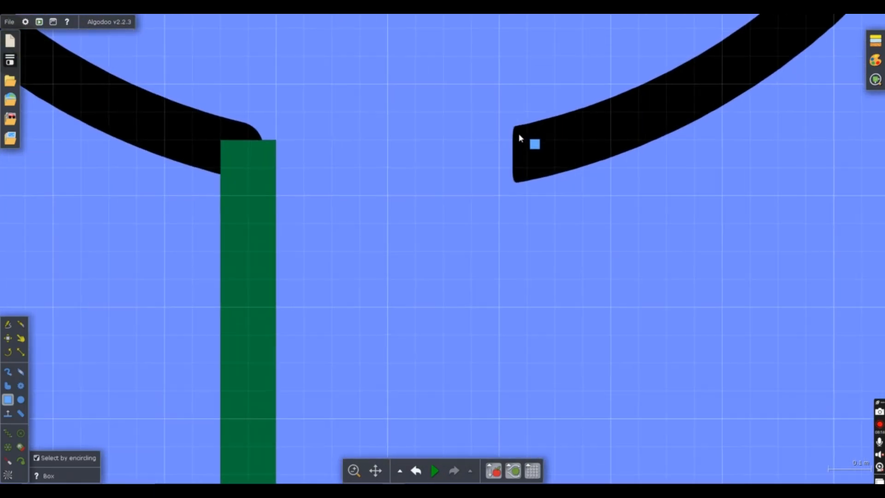
drag(498, 142, 548, 344)
drag(538, 268, 541, 355)
scroll(589, 272, down, 8)
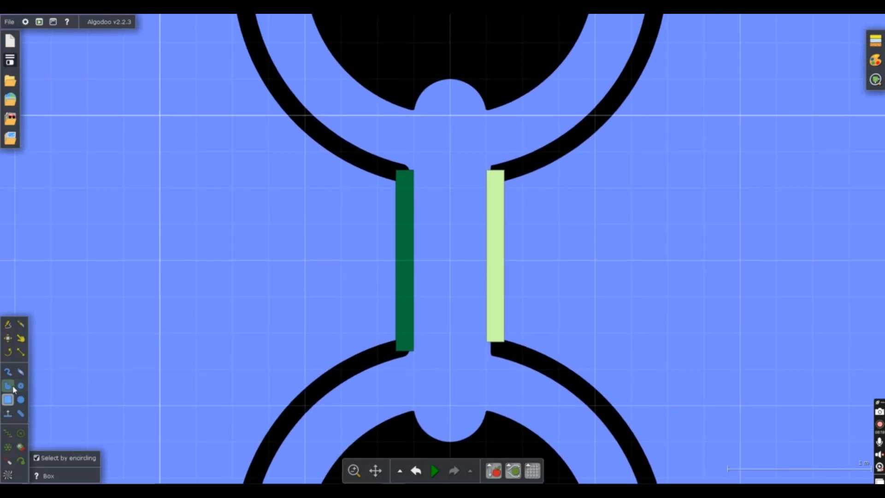
Trim the inner sides of both connecting boxes with the Eraser so they are flush with the ring gap edges
click(21, 372)
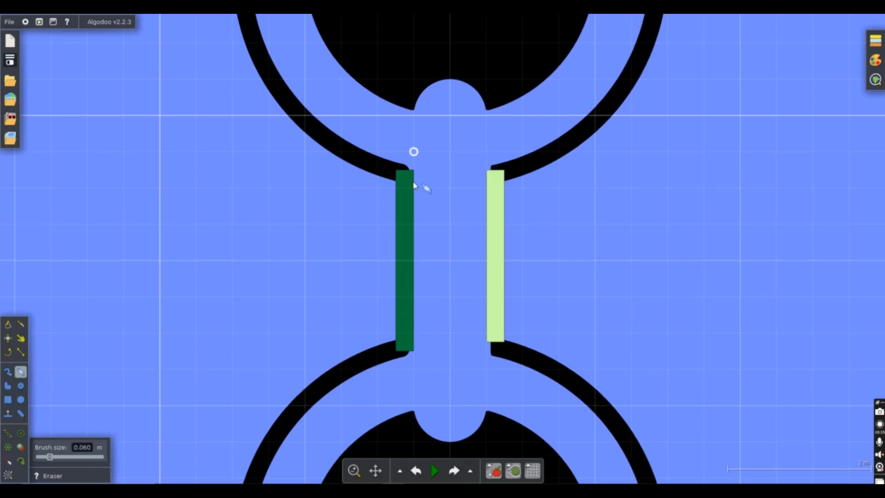
drag(414, 185, 412, 368)
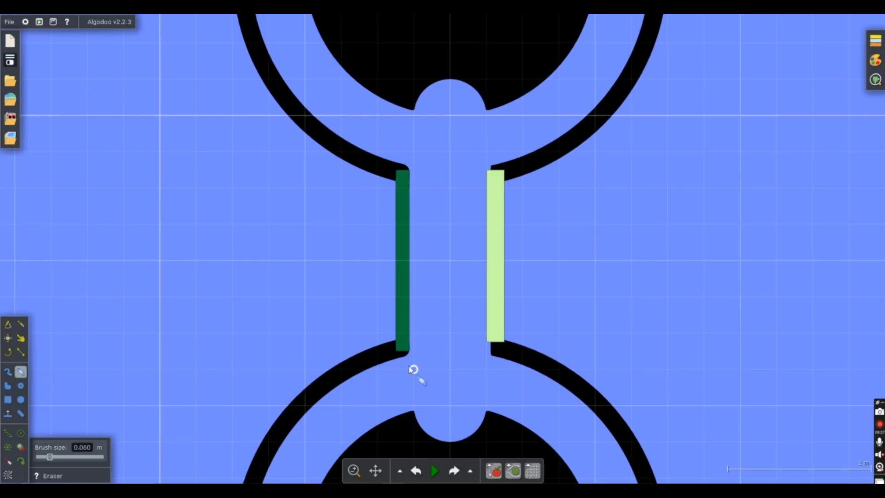
drag(486, 150, 486, 296)
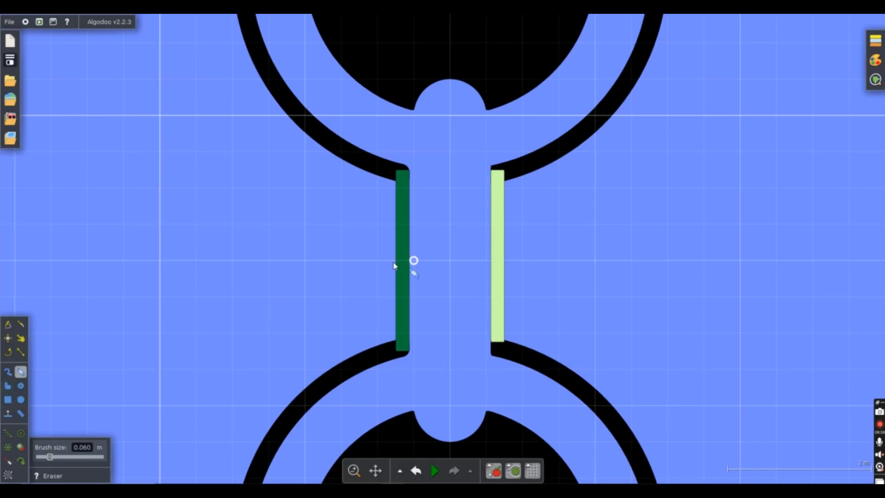
Select both connecting walls and turn them black by setting their colour value (V) to 0 %
key(m)
click(405, 282)
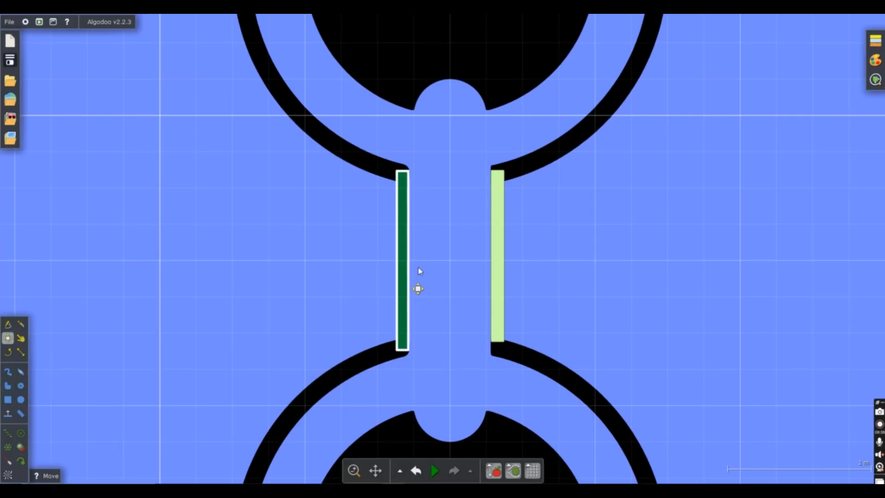
shift+click(501, 269)
right_click(500, 266)
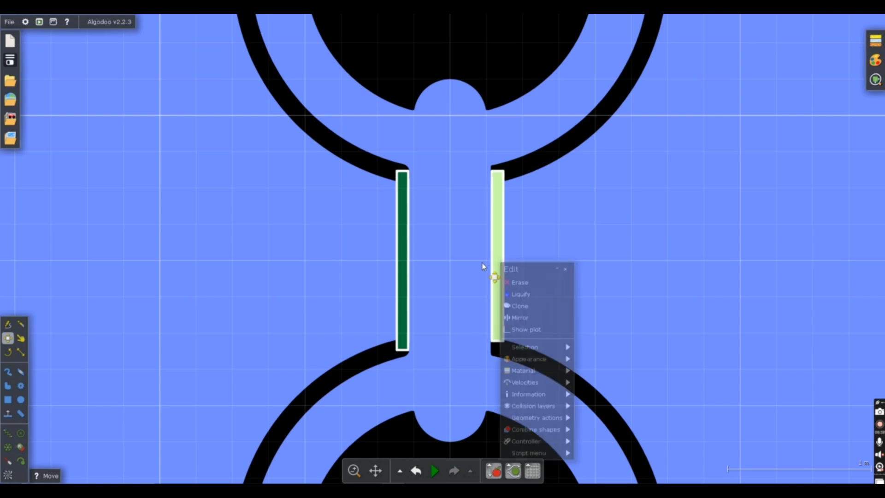
mouse_move(548, 364)
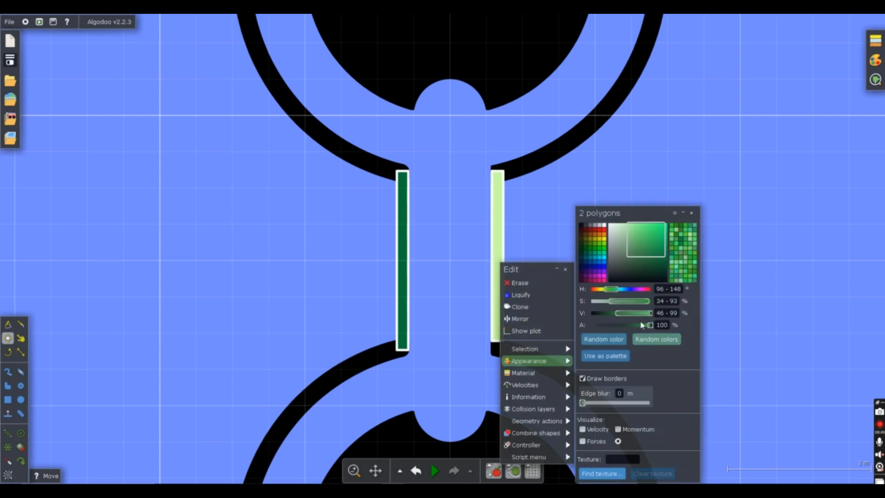
drag(621, 313, 582, 316)
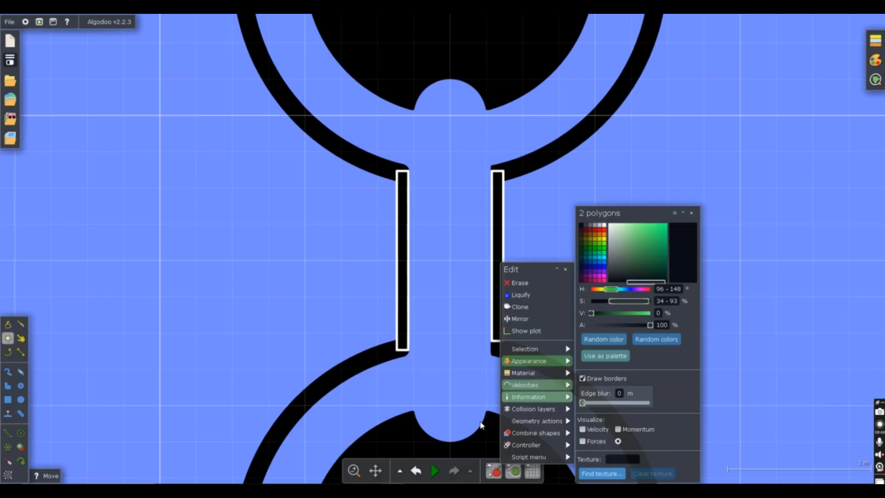
mouse_move(546, 423)
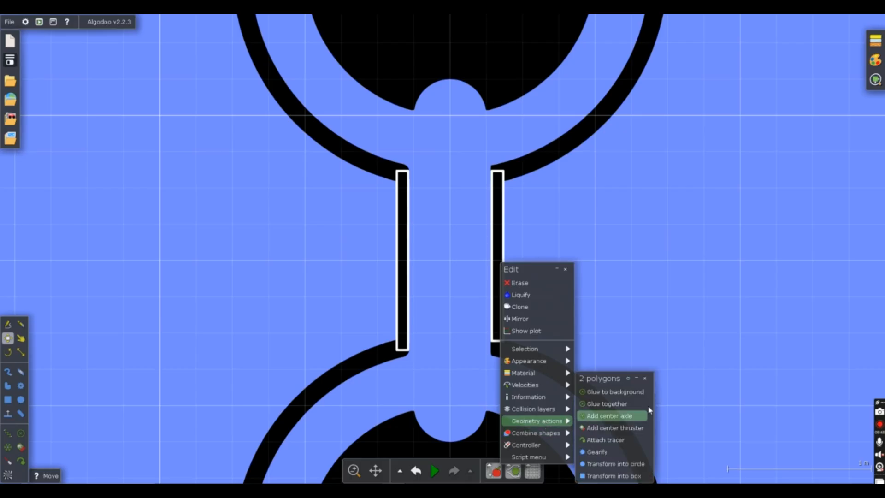
scroll(690, 370, down, 1)
scroll(690, 370, down, 5)
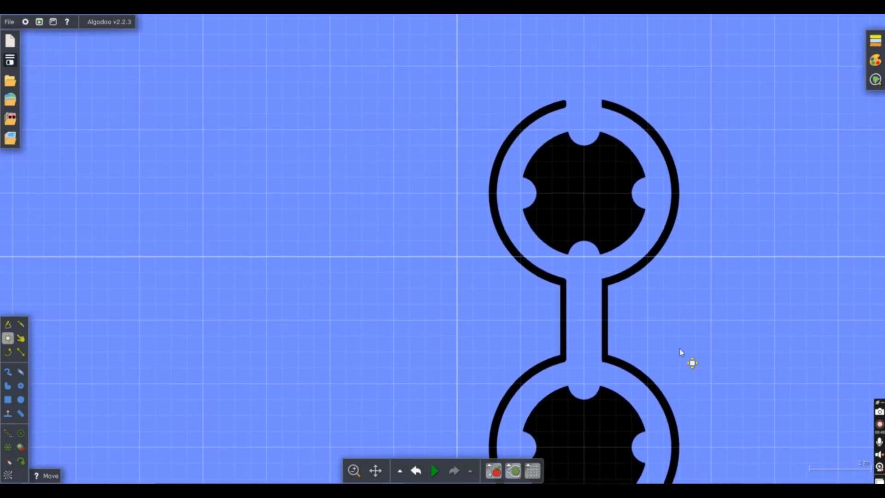
drag(738, 343, 569, 288)
scroll(448, 245, down, 2)
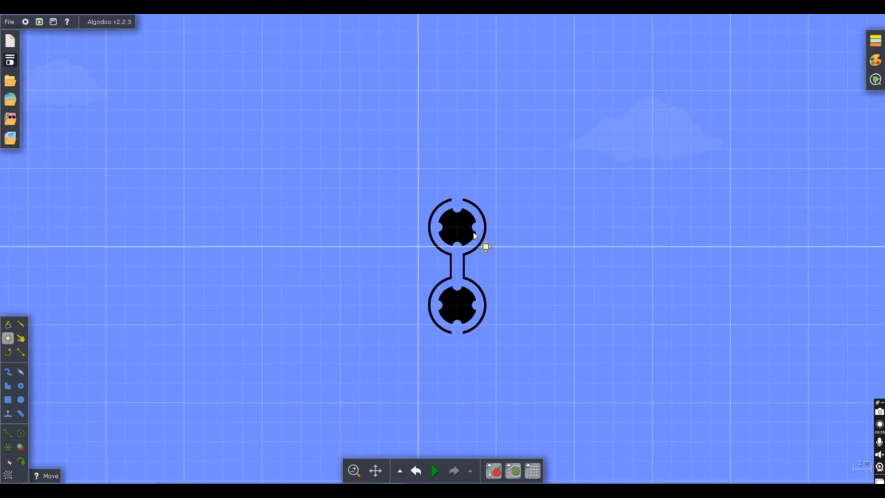
scroll(475, 272, up, 5)
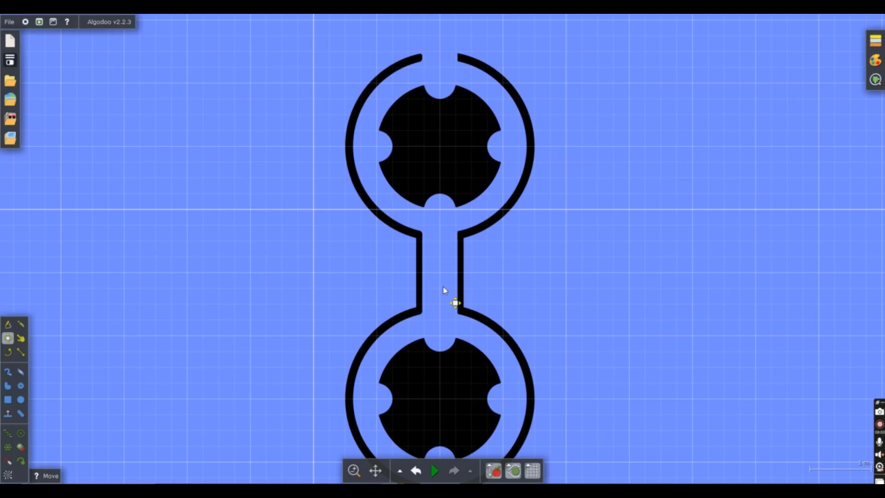
scroll(599, 251, down, 5)
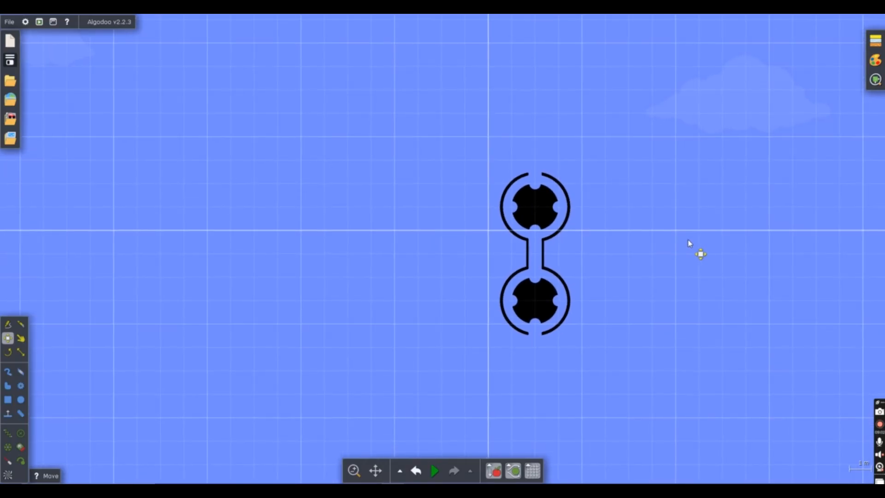
scroll(689, 243, down, 3)
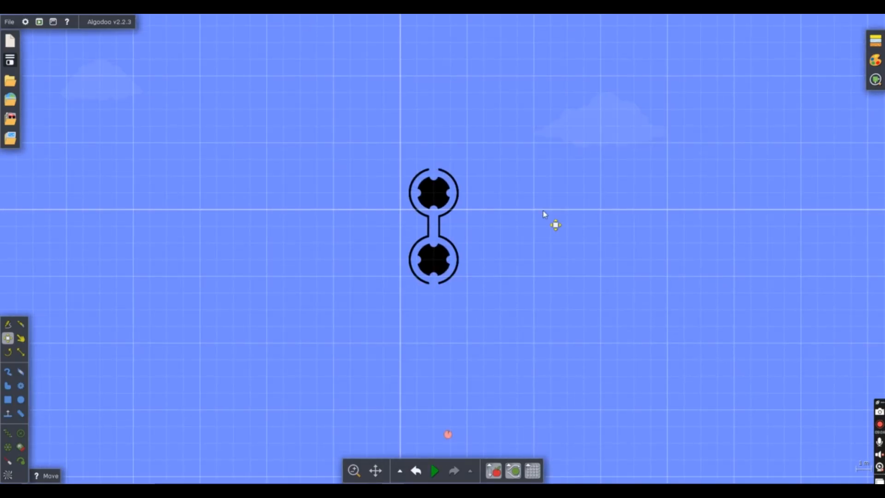
Clone the right connecting wall and stand the copy on the right end of the upper ring's top gap
scroll(457, 281, up, 5)
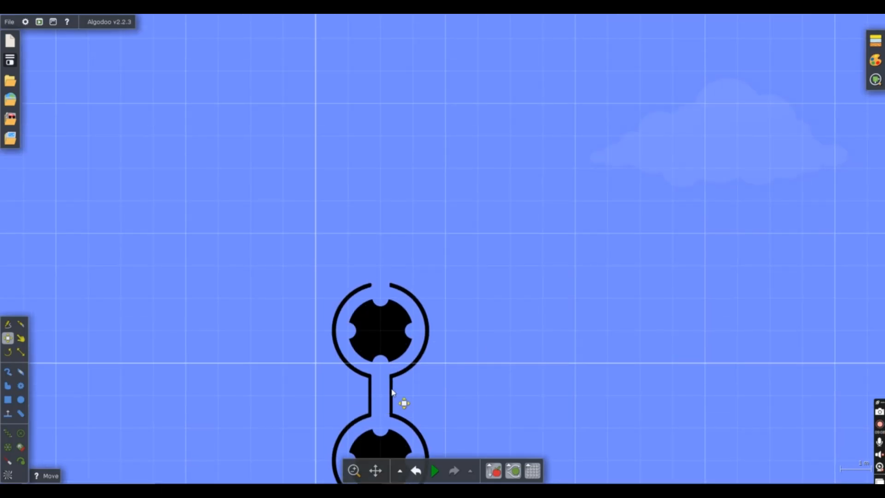
right_click(394, 392)
click(417, 326)
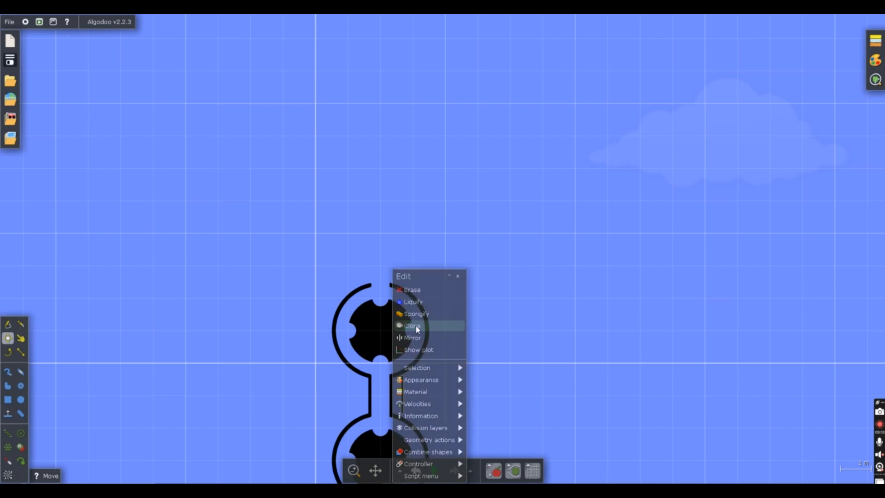
click(404, 394)
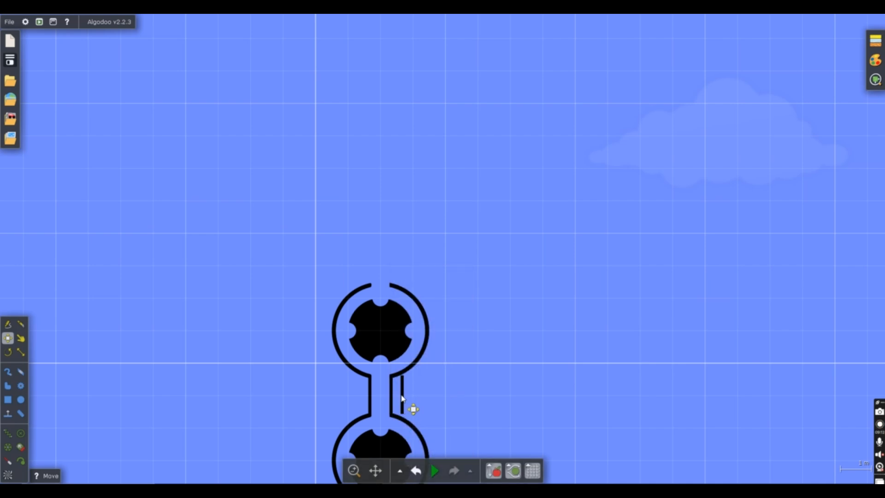
mouse_move(402, 397)
mouse_down()
mouse_move(404, 202)
mouse_move(392, 278)
mouse_up()
scroll(396, 272, up, 10)
drag(466, 291, 405, 313)
scroll(404, 313, up, 3)
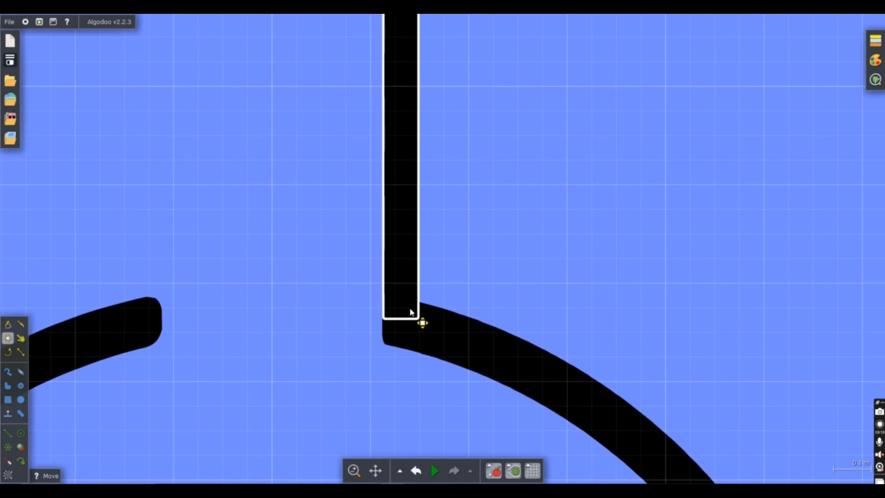
Clone the wall standing on the upper ring's top gap and stack the copy directly on top of it
click(372, 315)
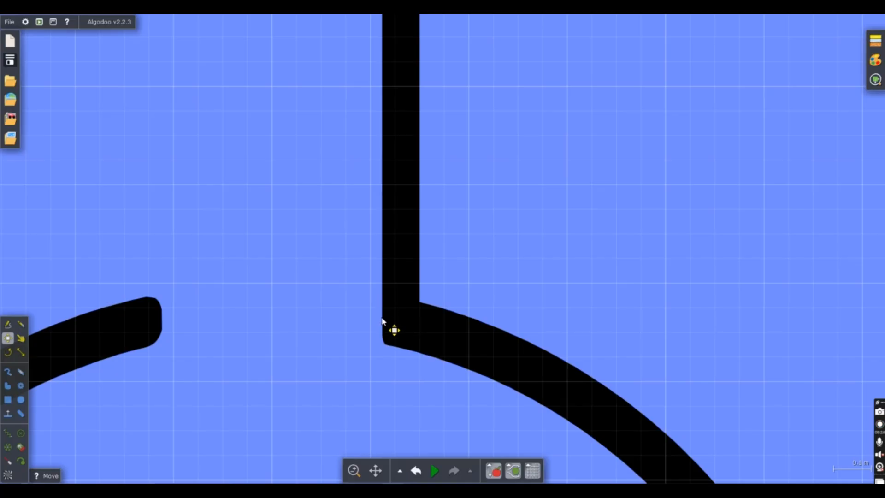
scroll(462, 284, down, 10)
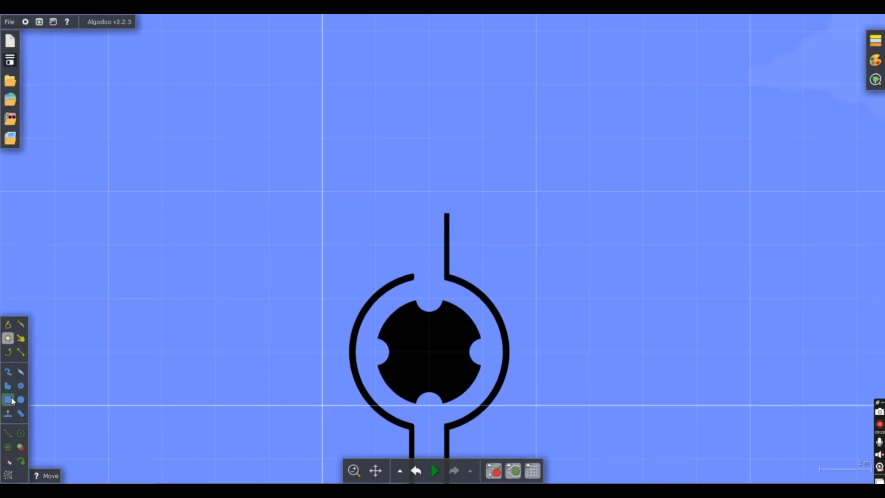
right_click(446, 254)
click(476, 309)
drag(446, 170, 427, 308)
scroll(430, 354, up, 4)
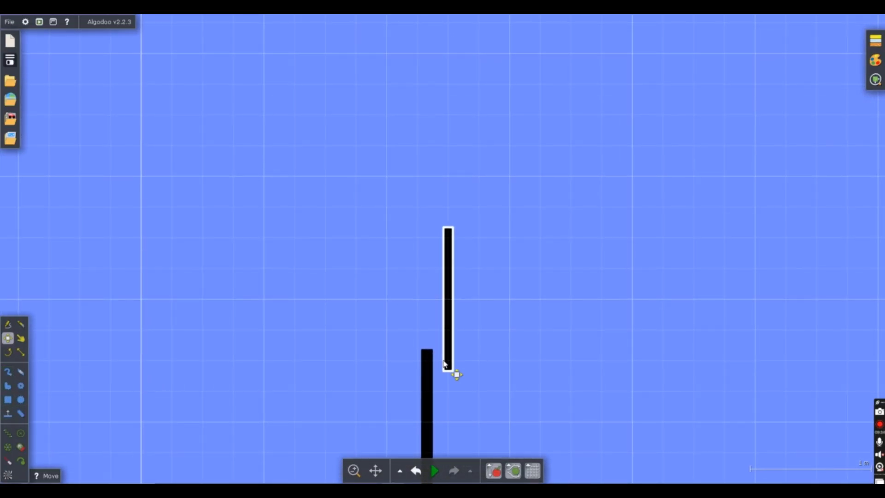
drag(445, 364, 424, 365)
scroll(424, 363, up, 5)
scroll(516, 295, down, 8)
Select the two stacked inlet walls and stack a clone of the pair on top to lengthen the wall
drag(530, 299, 490, 266)
drag(423, 196, 493, 389)
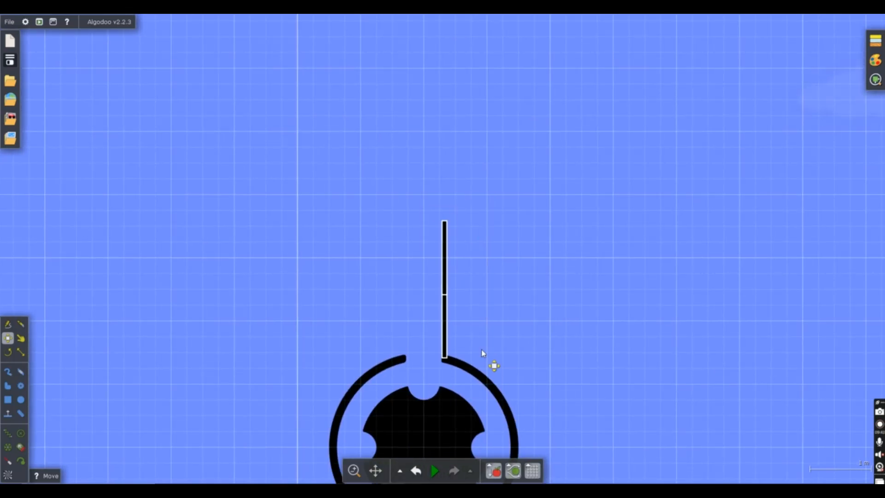
drag(446, 296, 449, 178)
scroll(473, 374, up, 5)
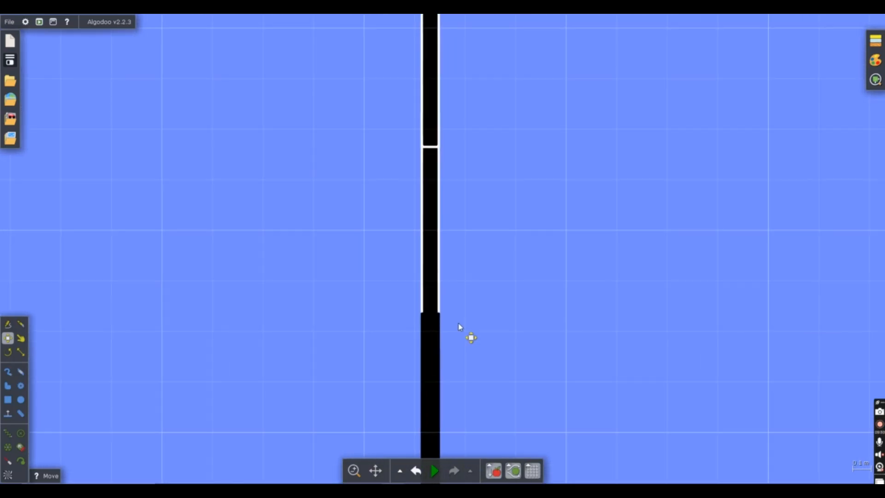
Clone the whole stacked right inlet wall and stand the copy on the left end of the upper ring's top gap
scroll(469, 338, down, 8)
drag(442, 232, 486, 390)
drag(463, 354, 443, 383)
scroll(440, 374, up, 7)
scroll(445, 387, up, 5)
click(513, 372)
scroll(530, 388, down, 6)
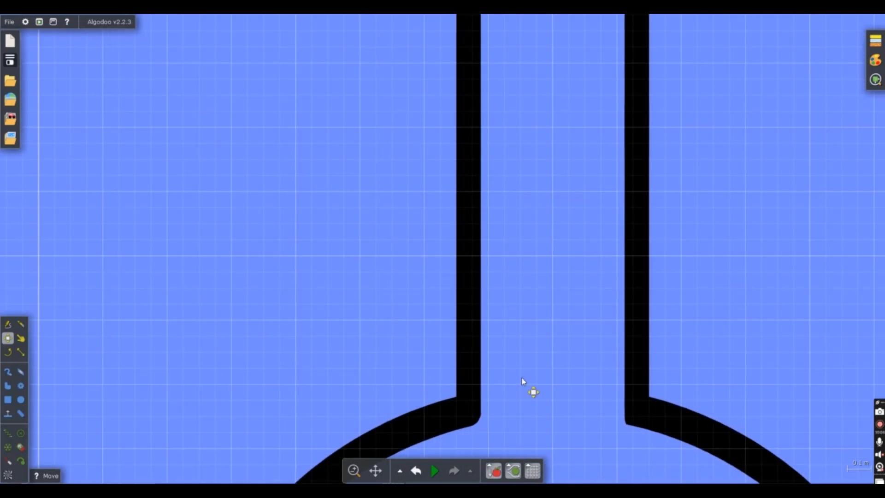
Move the loose red ball into the lower end of the inlet channel and place a clone of it above
scroll(571, 374, down, 5)
drag(673, 273, 391, 207)
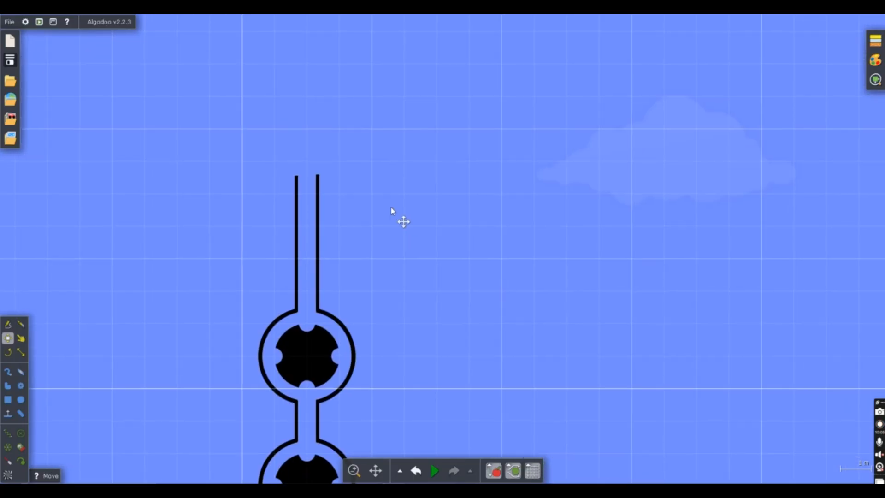
scroll(391, 207, down, 2)
drag(484, 354, 513, 257)
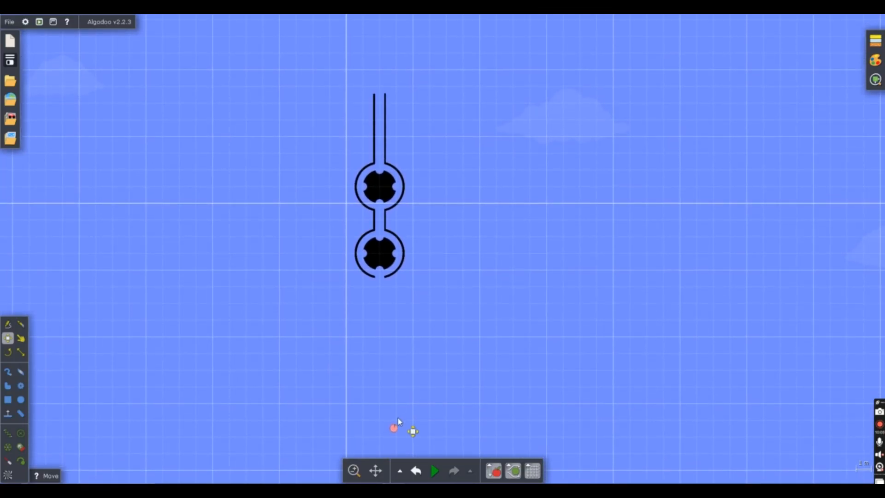
drag(433, 193, 407, 312)
scroll(407, 314, up, 8)
drag(406, 276, 406, 302)
drag(406, 295, 405, 218)
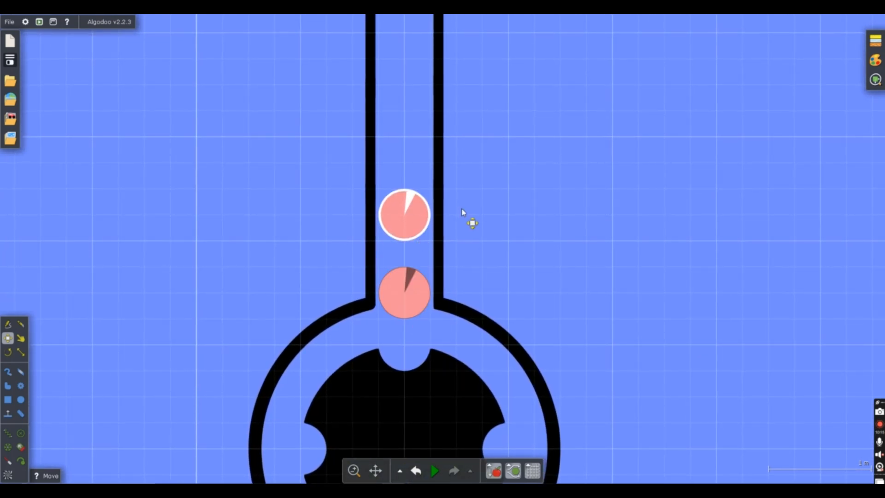
Clone the balls upward in groups until a straight column of nine balls fills the inlet channel
drag(461, 208, 461, 318)
mouse_move(405, 320)
mouse_down()
mouse_move(404, 345)
mouse_move(405, 296)
mouse_up()
drag(406, 300, 405, 146)
drag(405, 146, 405, 69)
scroll(490, 354, down, 6)
mouse_move(451, 272)
mouse_down()
mouse_move(439, 246)
mouse_move(451, 238)
mouse_up()
mouse_move(443, 303)
mouse_down()
mouse_move(452, 304)
mouse_move(449, 325)
mouse_move(446, 213)
mouse_move(455, 348)
mouse_move(455, 300)
mouse_move(444, 300)
mouse_up()
click(512, 378)
Run the simulation to watch the balls pass through both rotating discs, and undo it to restore the starting state
scroll(511, 416, down, 5)
drag(522, 399, 410, 295)
click(434, 471)
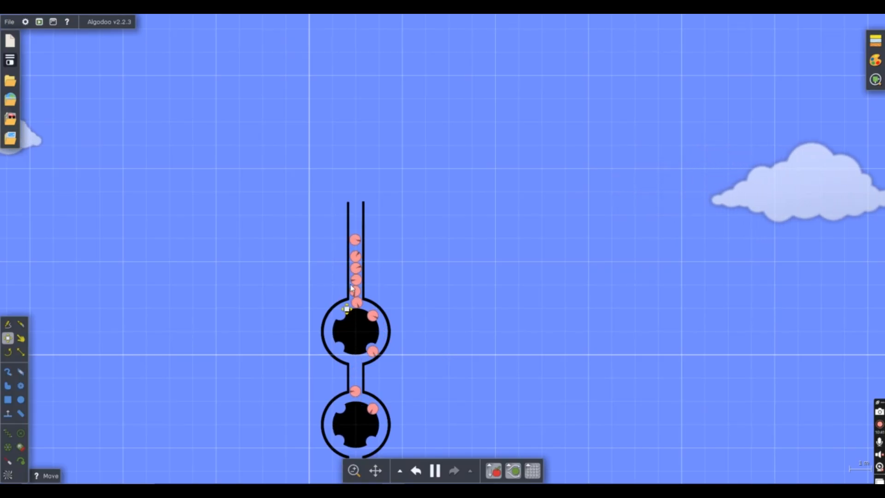
drag(454, 360, 443, 330)
drag(387, 335, 406, 328)
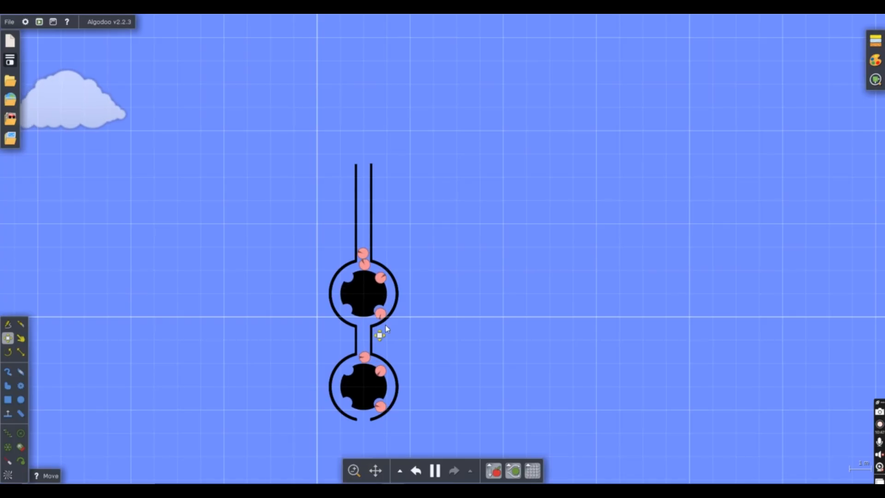
scroll(364, 318, down, 2)
drag(397, 335, 415, 314)
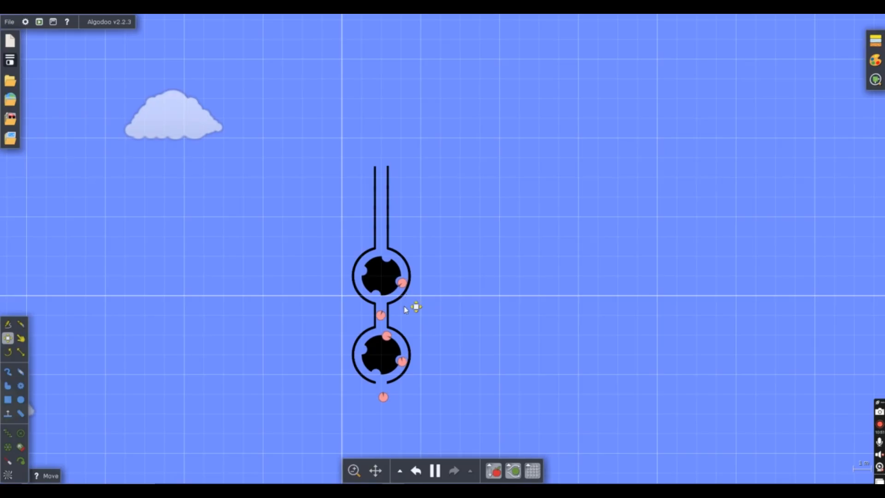
click(422, 471)
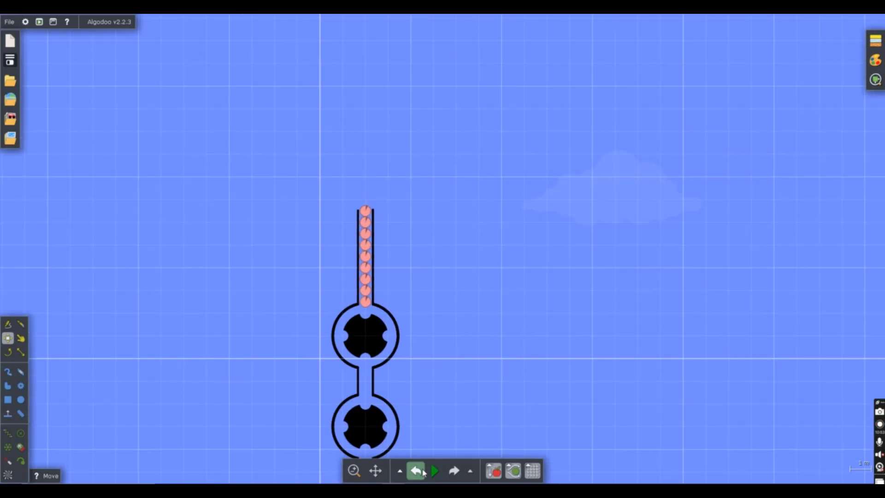
drag(428, 337, 450, 277)
drag(459, 356, 464, 246)
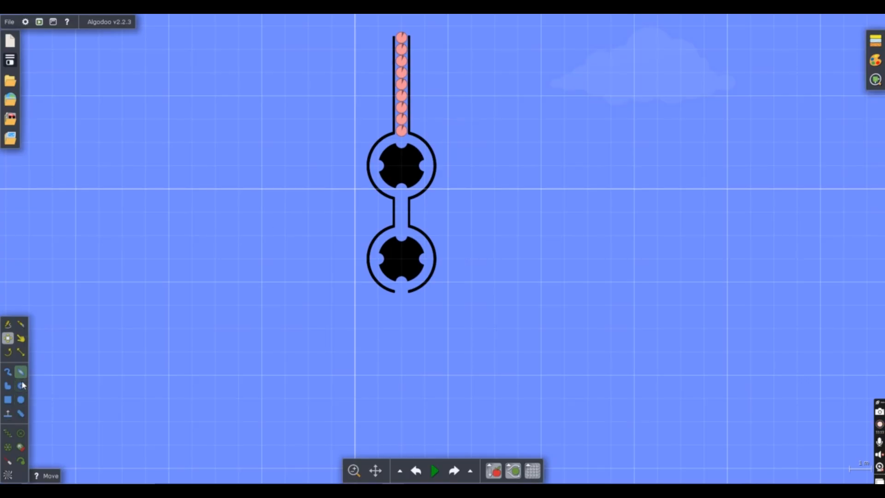
drag(362, 391, 351, 314)
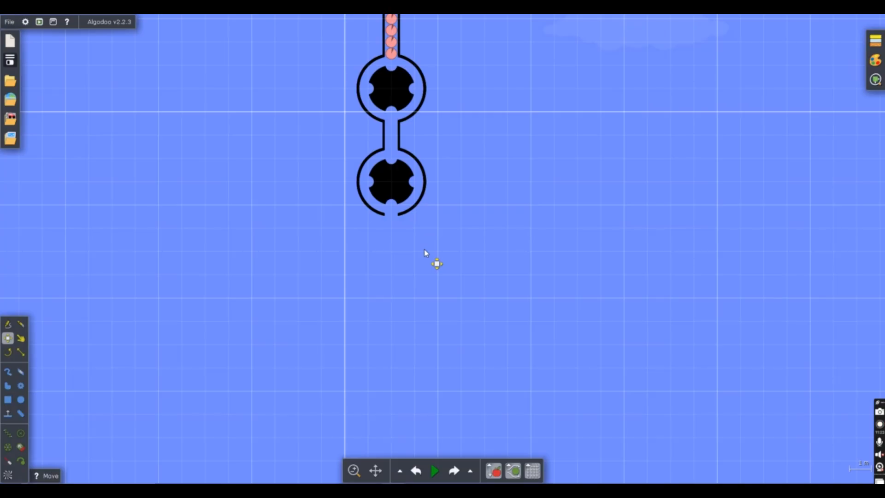
drag(608, 180, 583, 311)
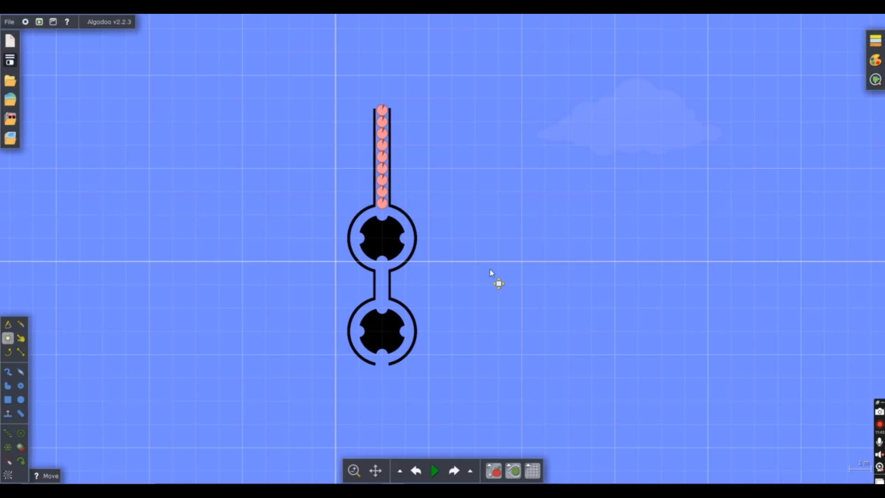
drag(521, 292, 520, 226)
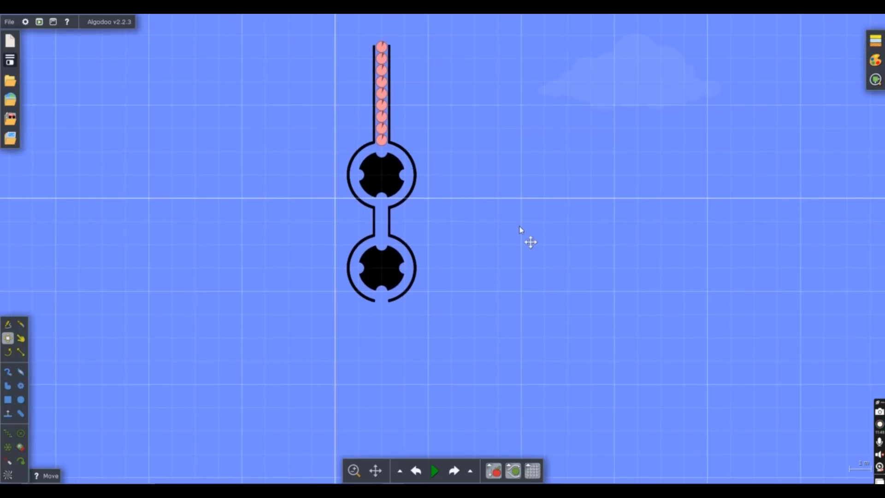
scroll(390, 190, up, 2)
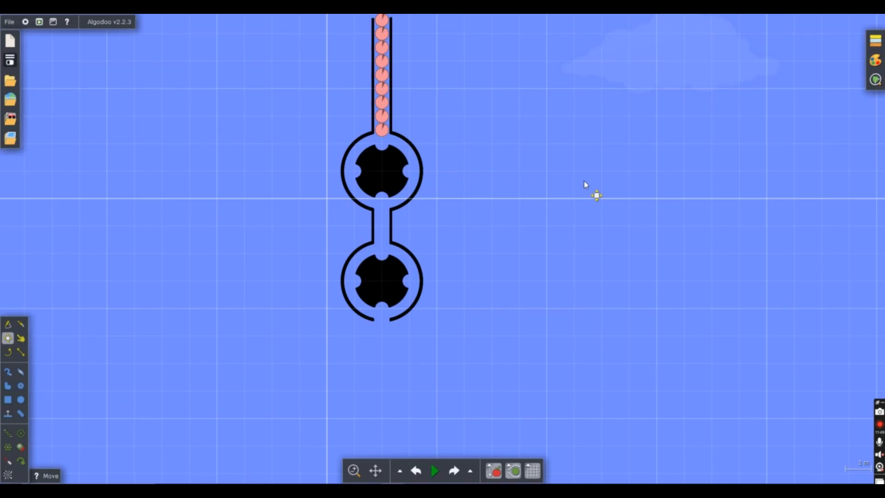
scroll(585, 184, down, 1)
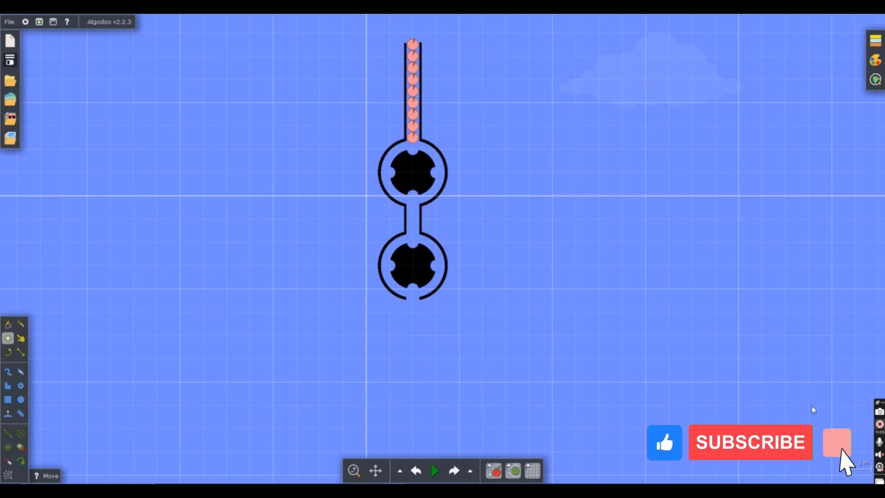
drag(507, 155, 472, 212)
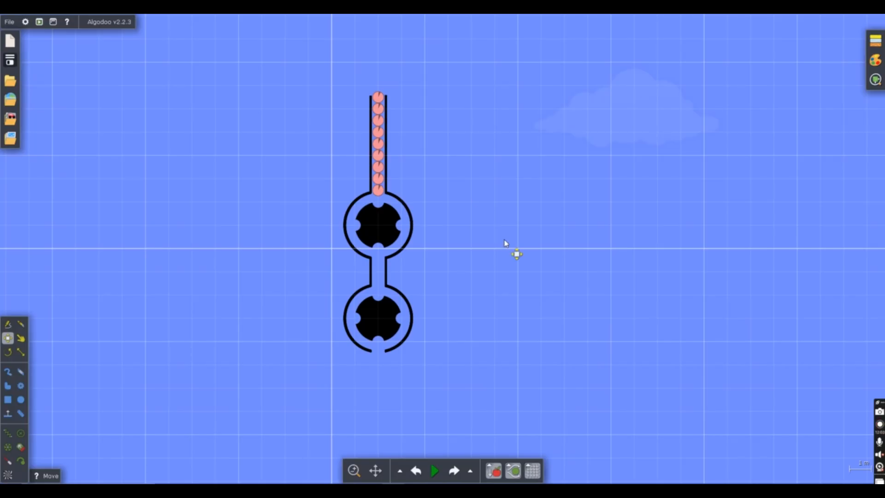
drag(502, 243, 560, 146)
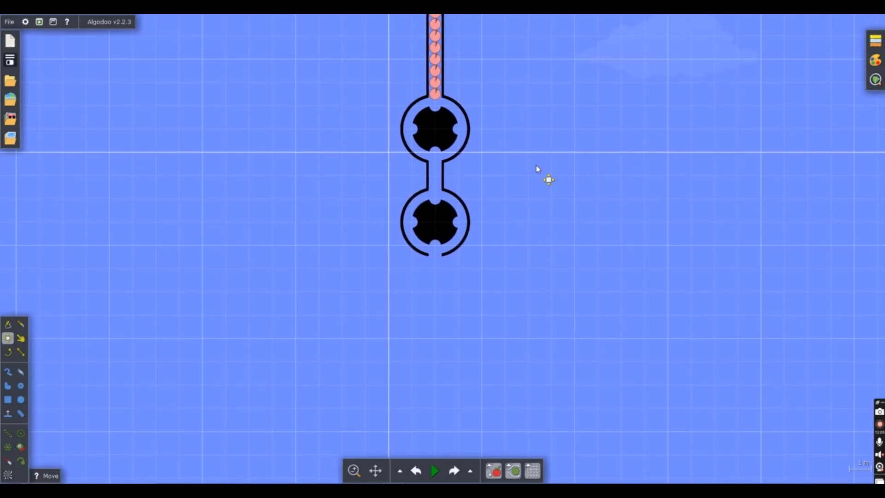